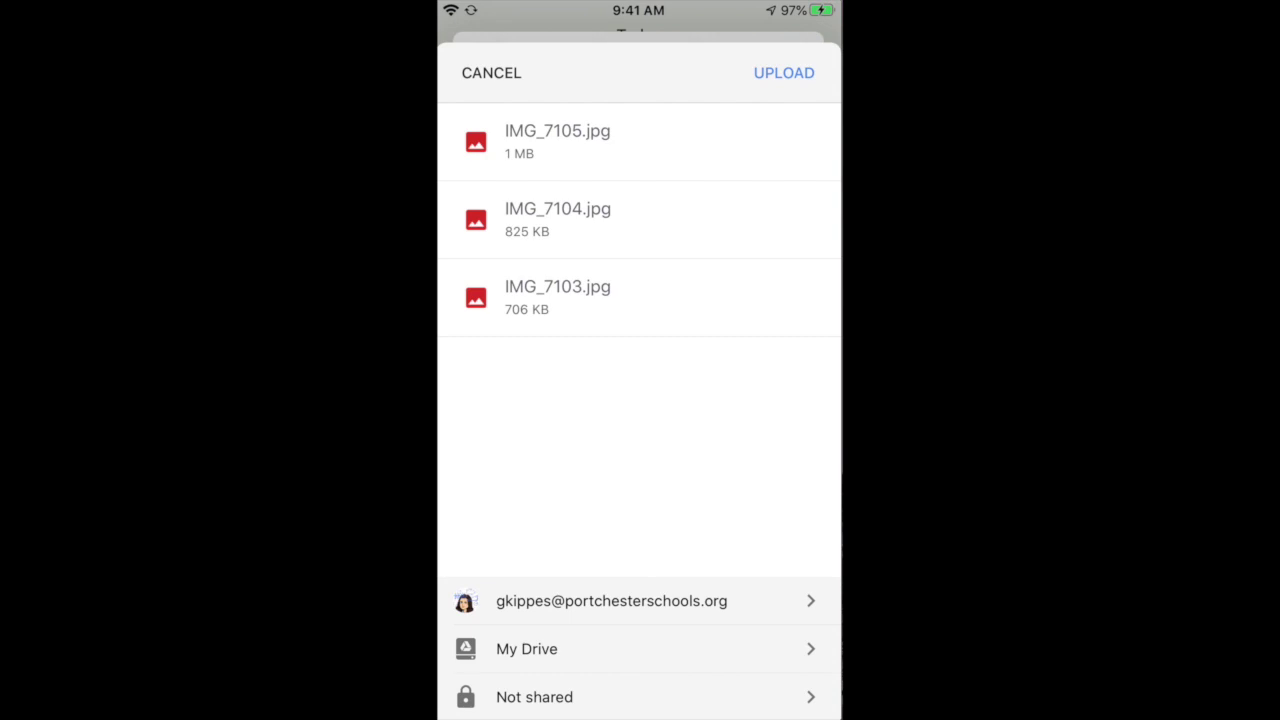
Create a folder named "Math pictures" in My Drive and set it as the save location for the three images.
mouse_move(502, 658)
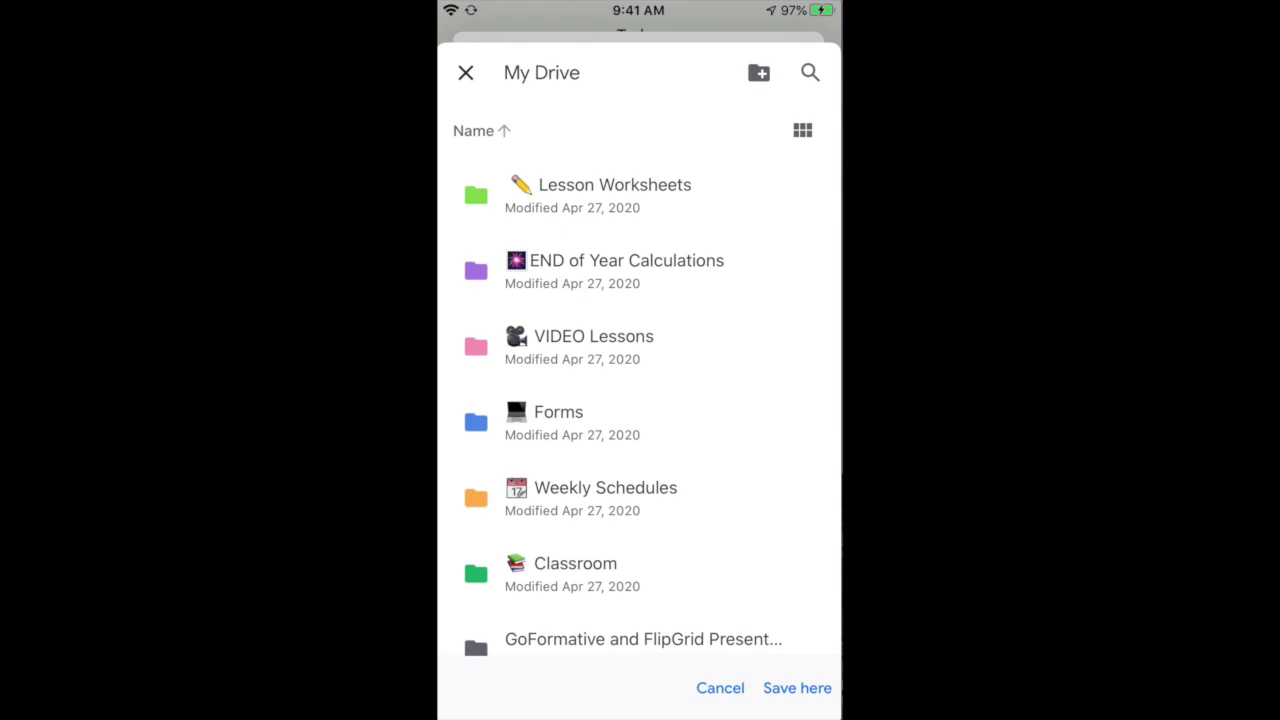
click(759, 72)
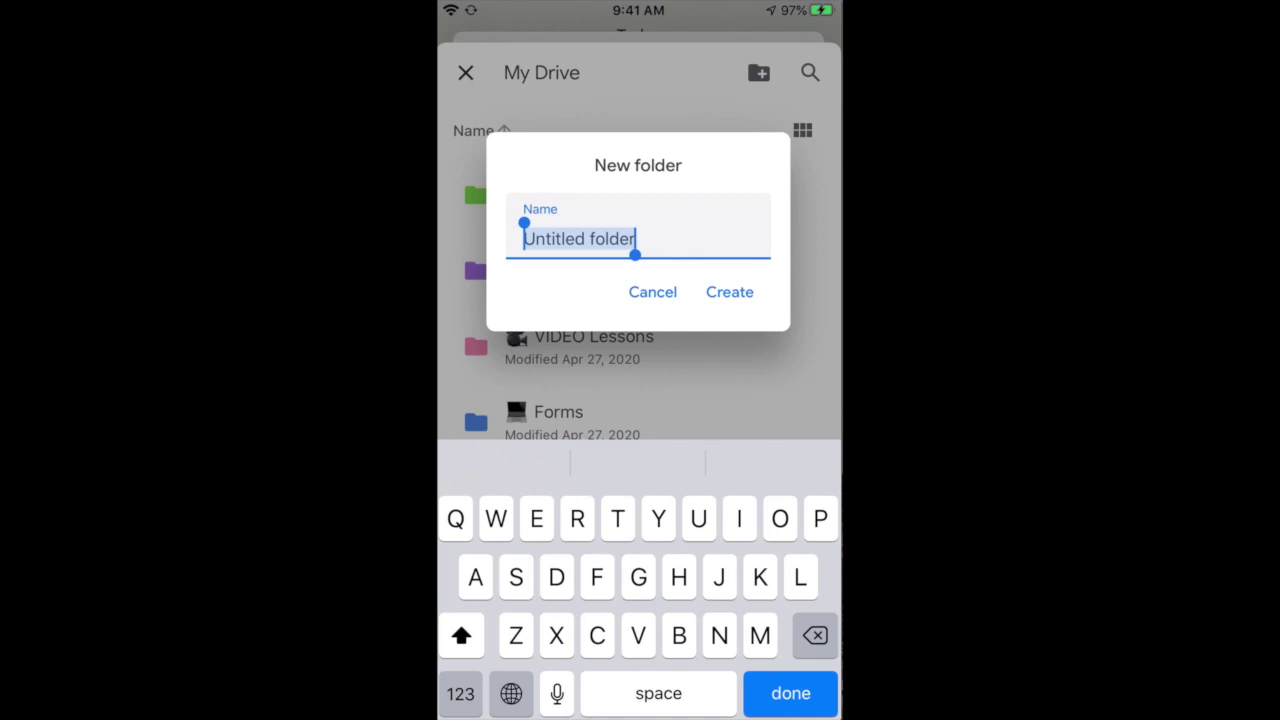
text(Math)
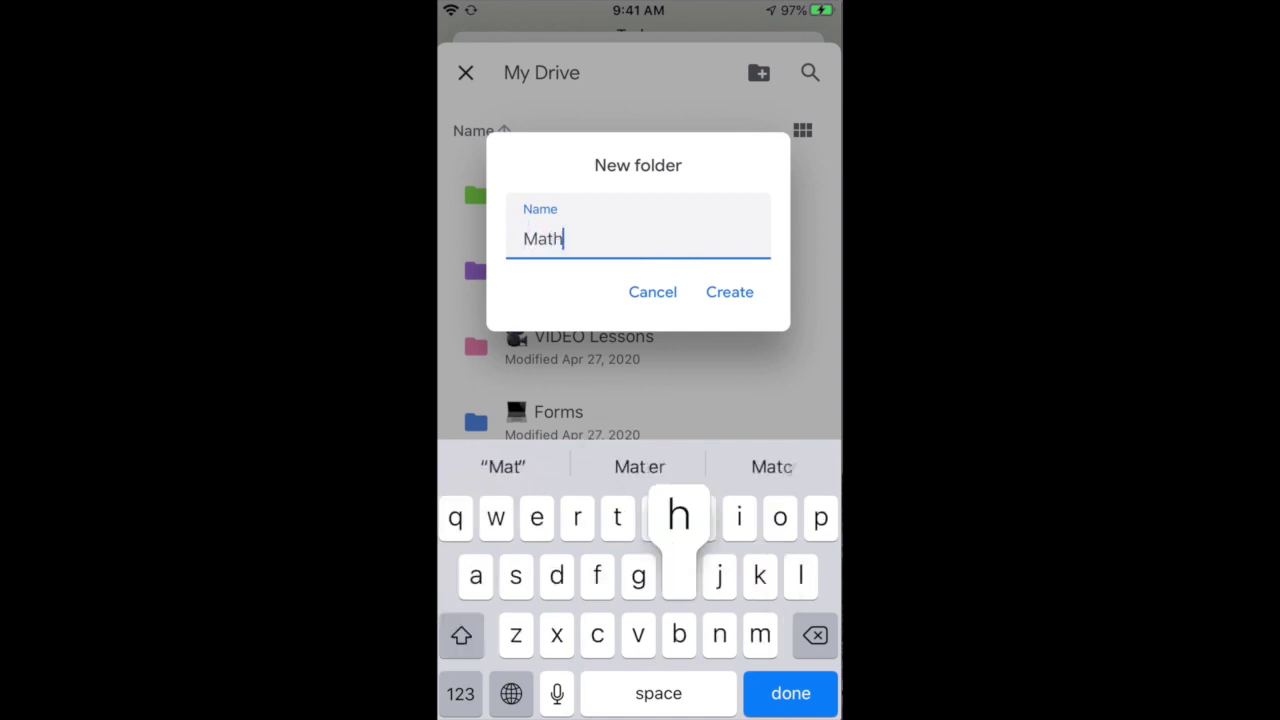
text( pictures)
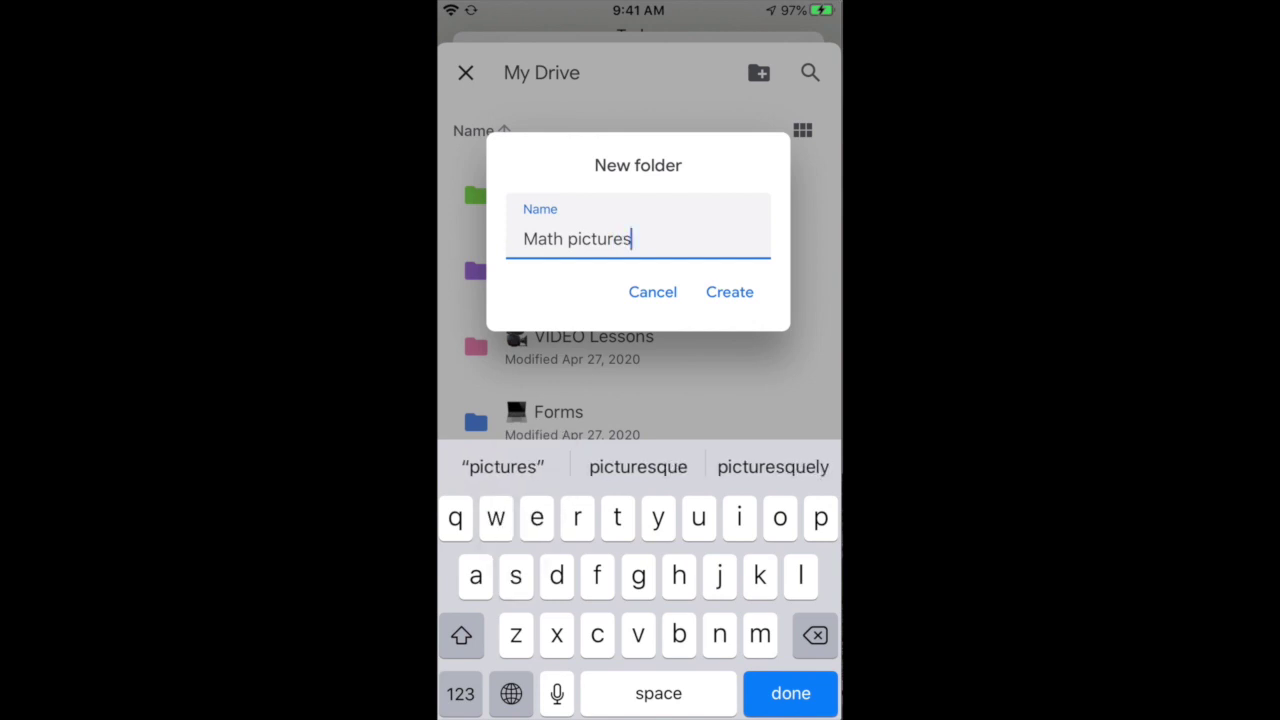
key(Return)
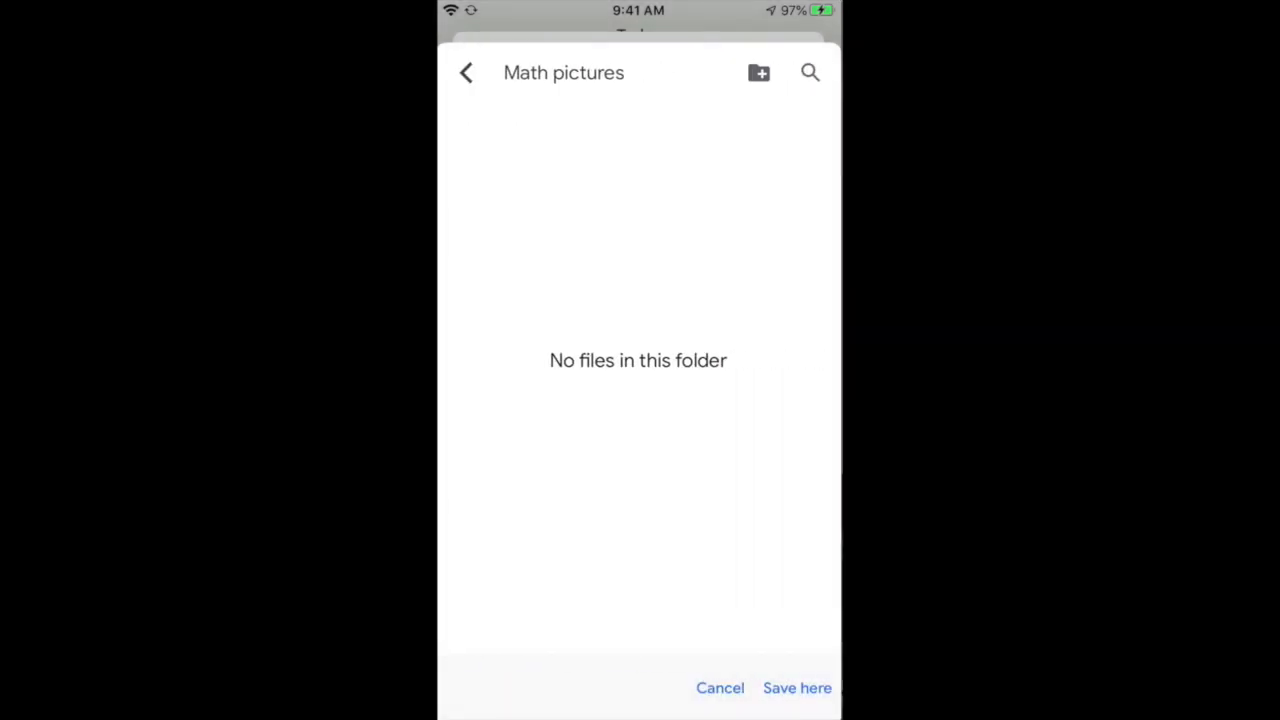
click(797, 688)
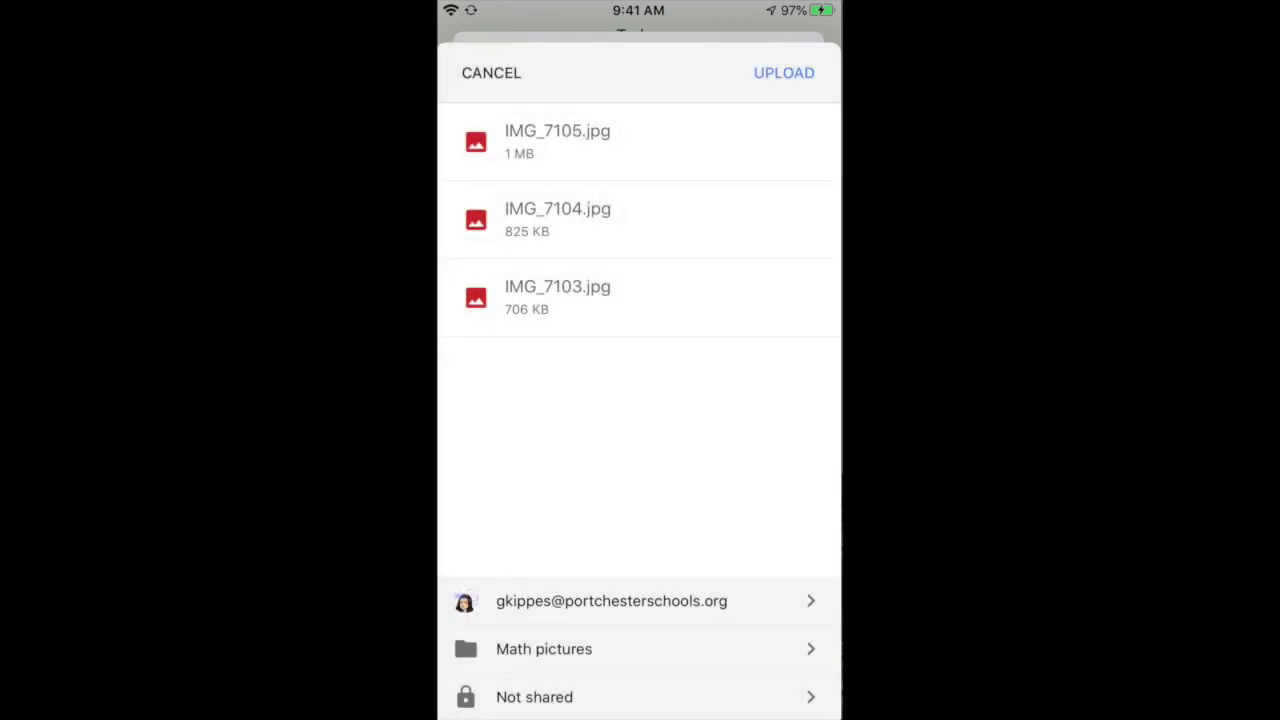
Try to upload IMG_7105.jpg, IMG_7104.jpg and IMG_7103.jpg to the Math pictures folder.
mouse_move(655, 655)
click(784, 73)
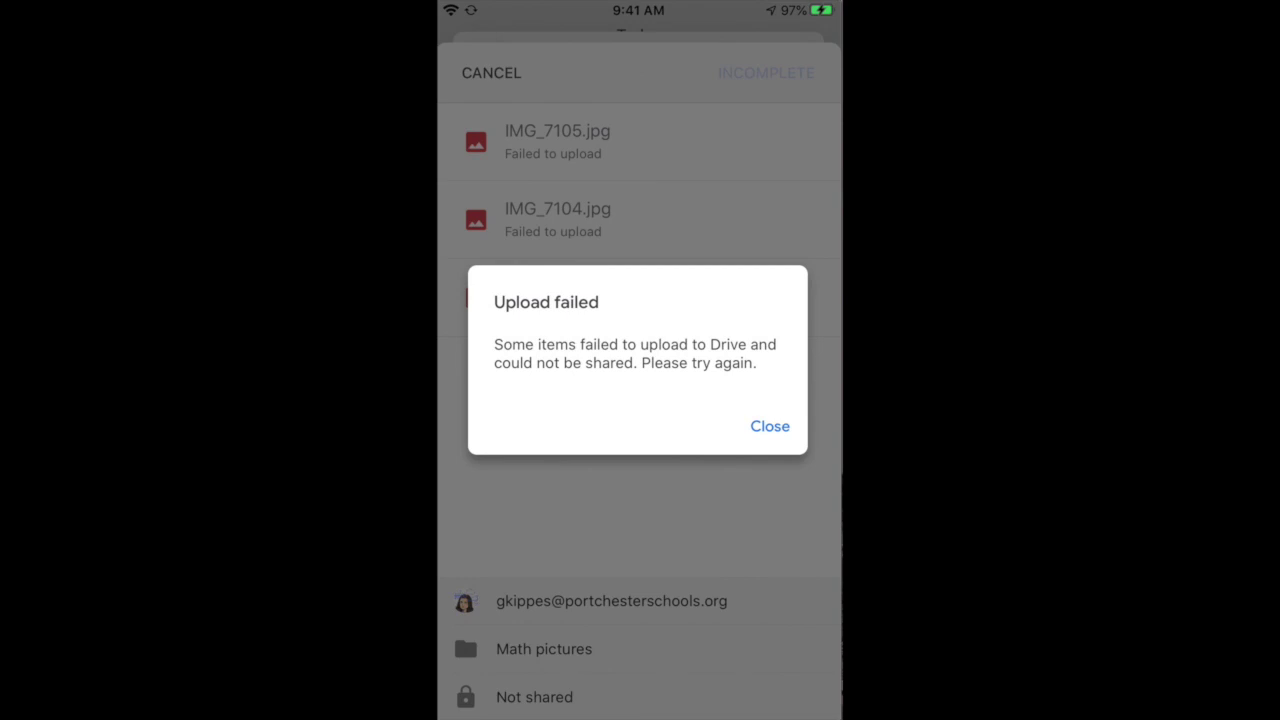
click(770, 426)
click(465, 697)
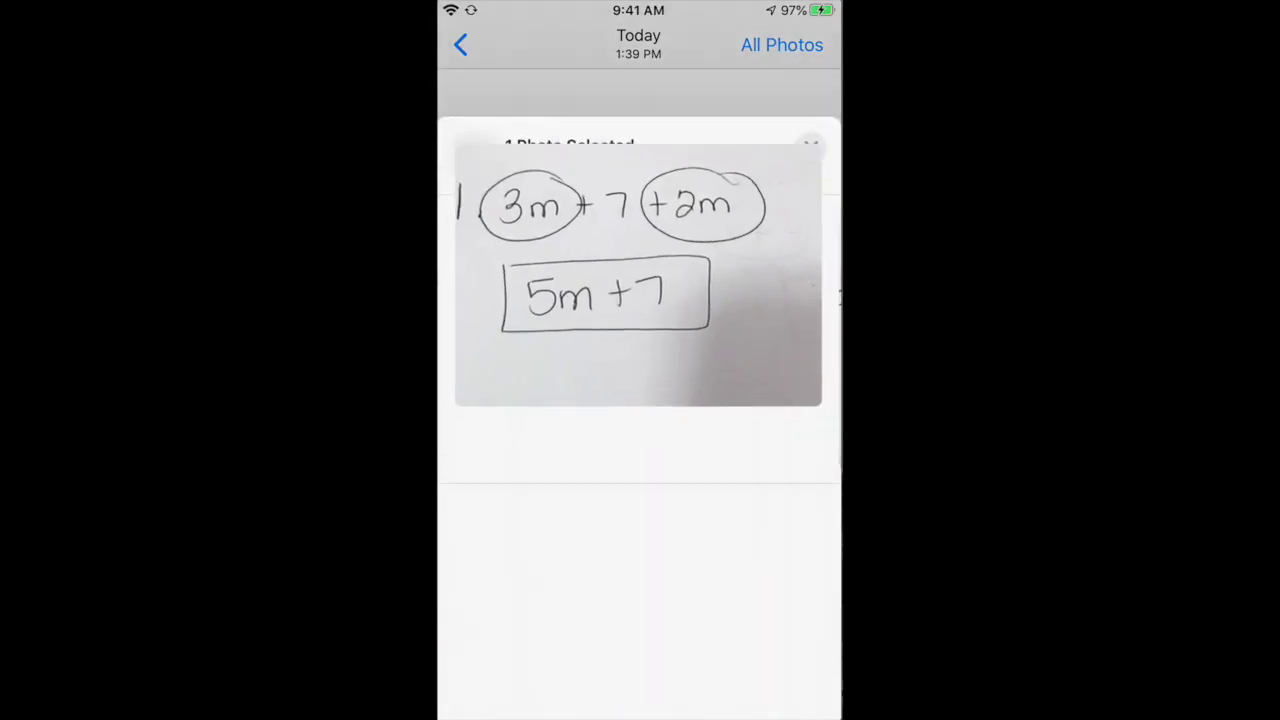
Add the photos of problems 2 and 3 to the photo selection and share all three to Google Drive.
drag(700, 265, 560, 265)
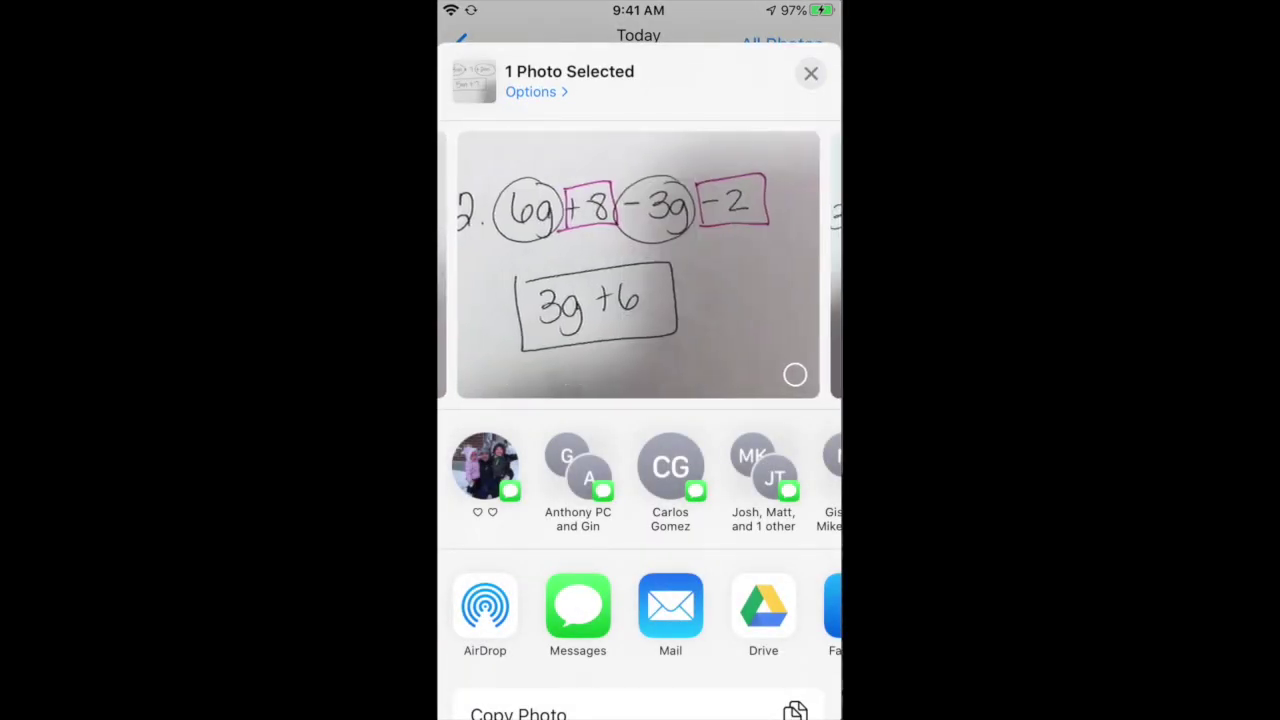
click(637, 265)
click(675, 265)
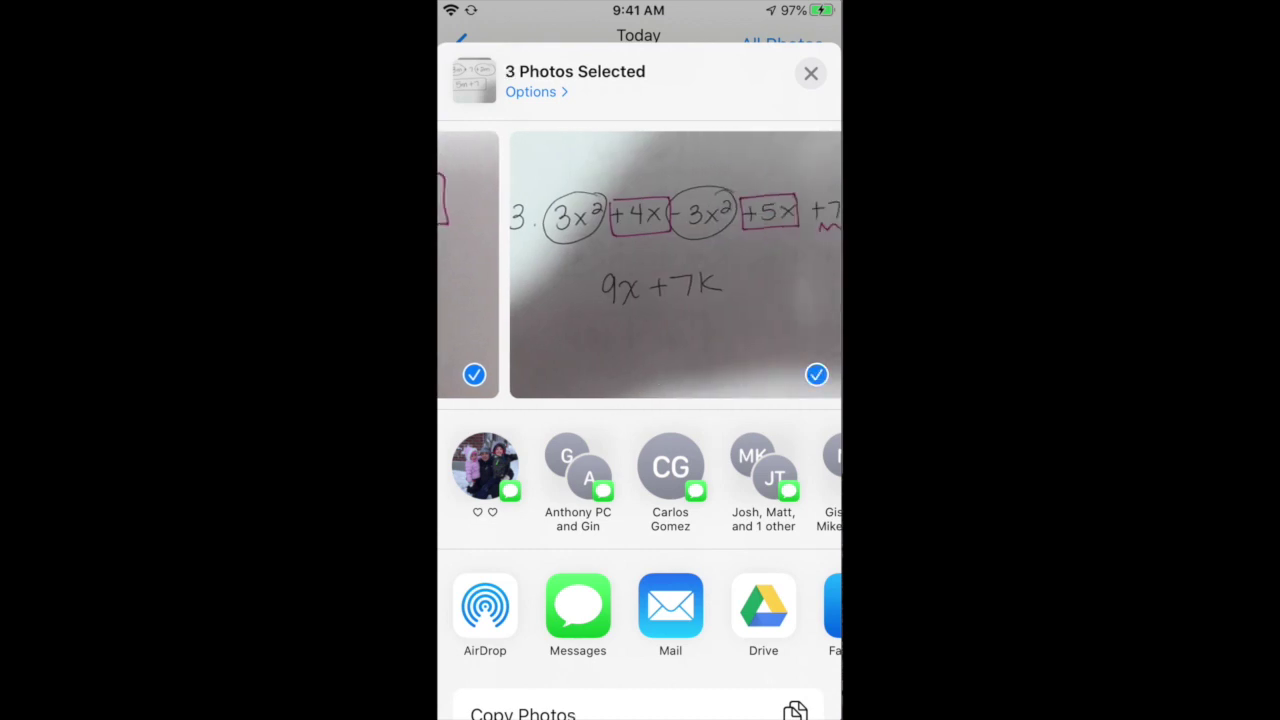
click(763, 606)
click(763, 606)
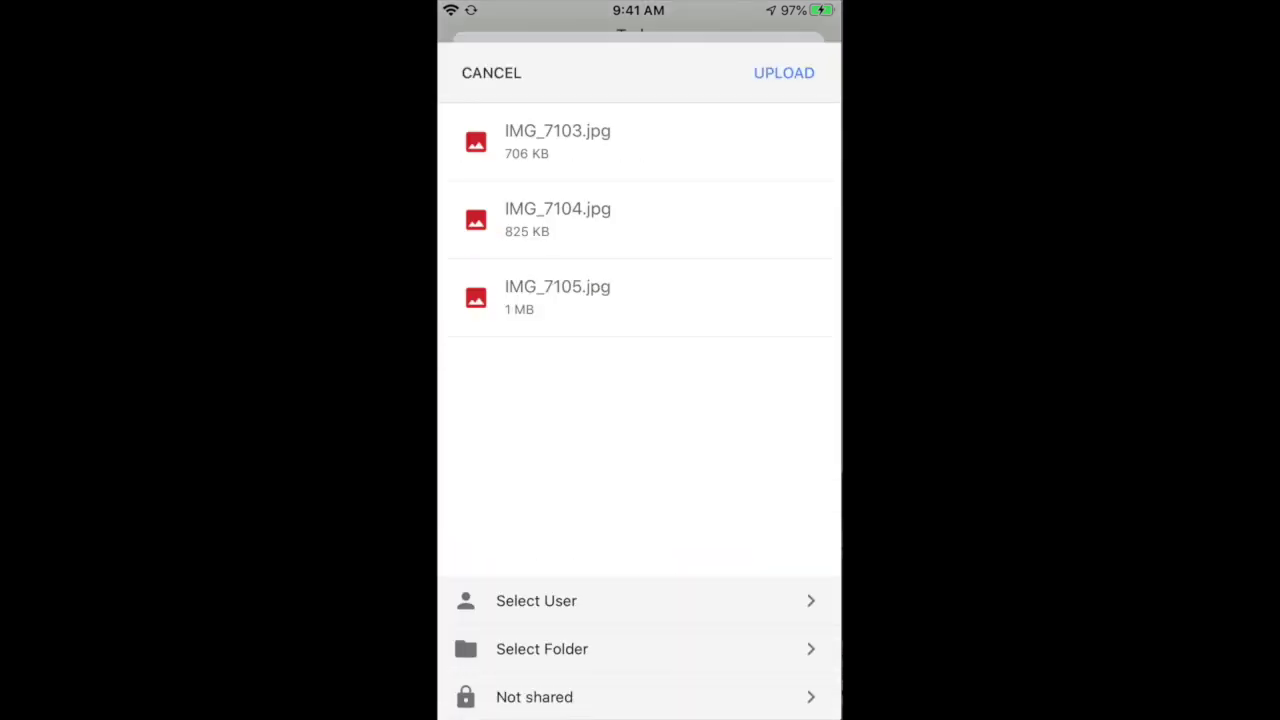
Choose the Math pictures folder as the destination and upload IMG_7103.jpg, IMG_7104.jpg and IMG_7105.jpg.
click(640, 648)
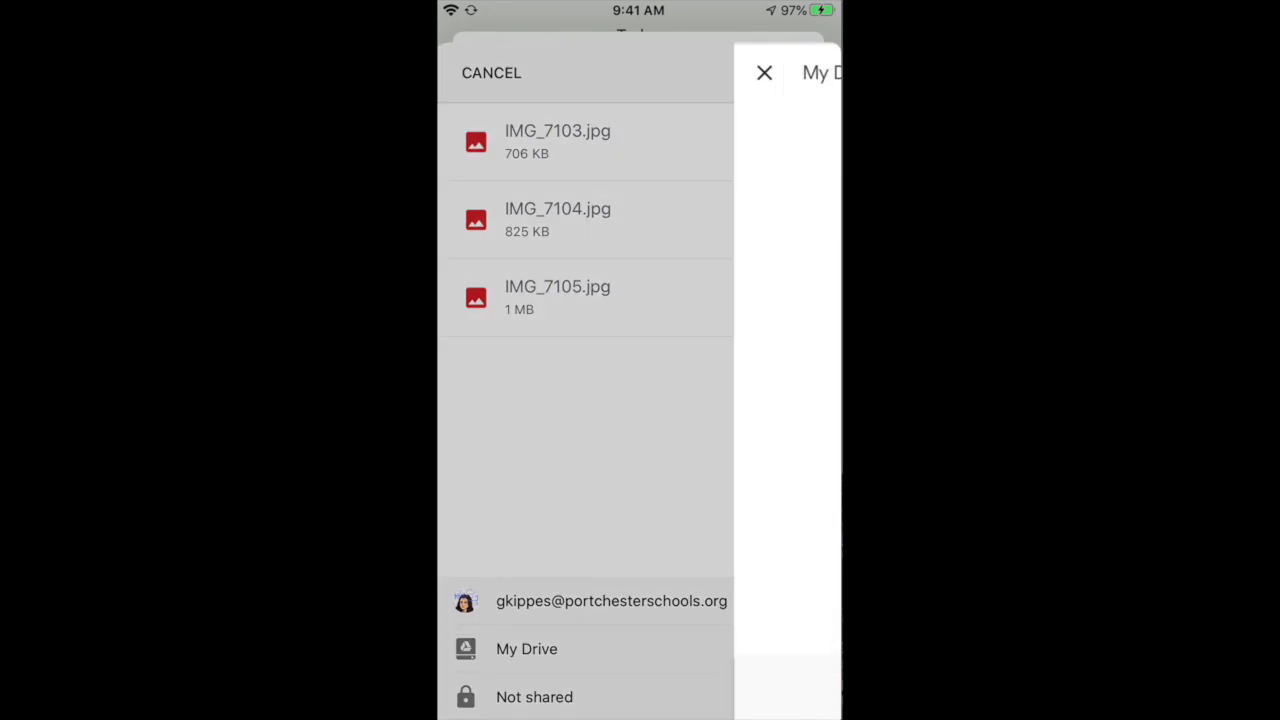
scroll(640, 400, down, 5)
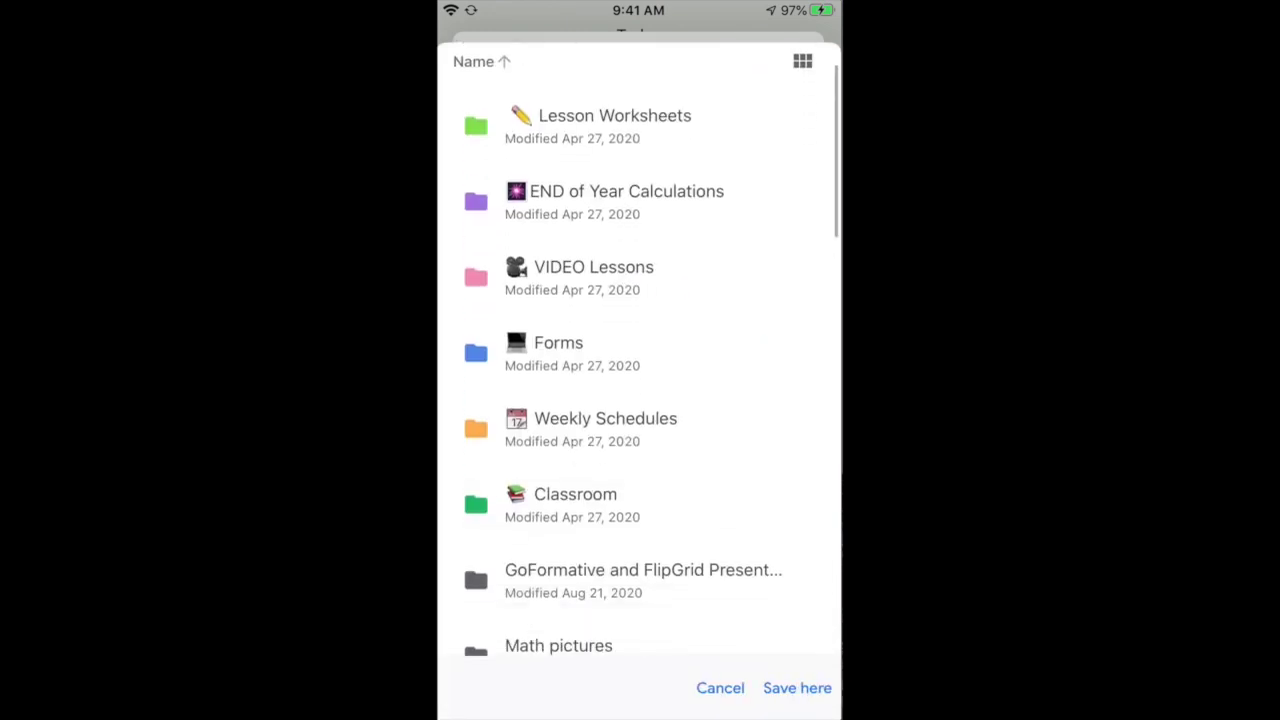
click(580, 370)
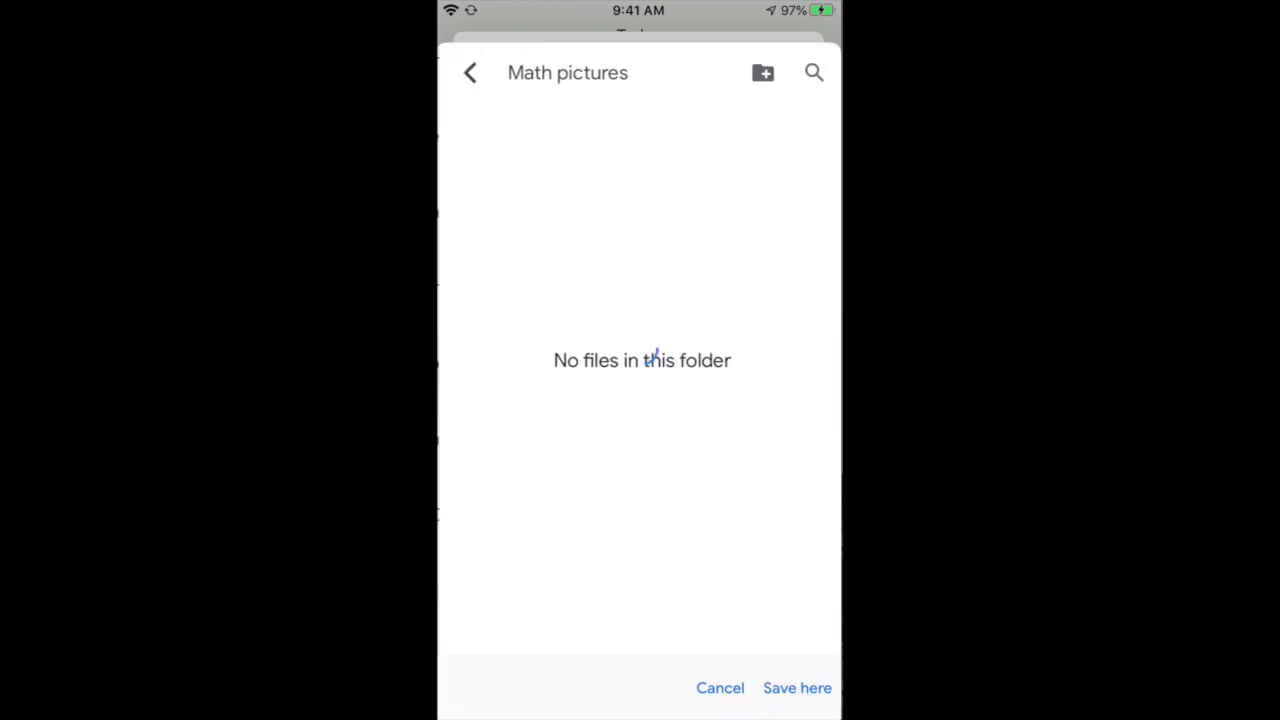
click(797, 688)
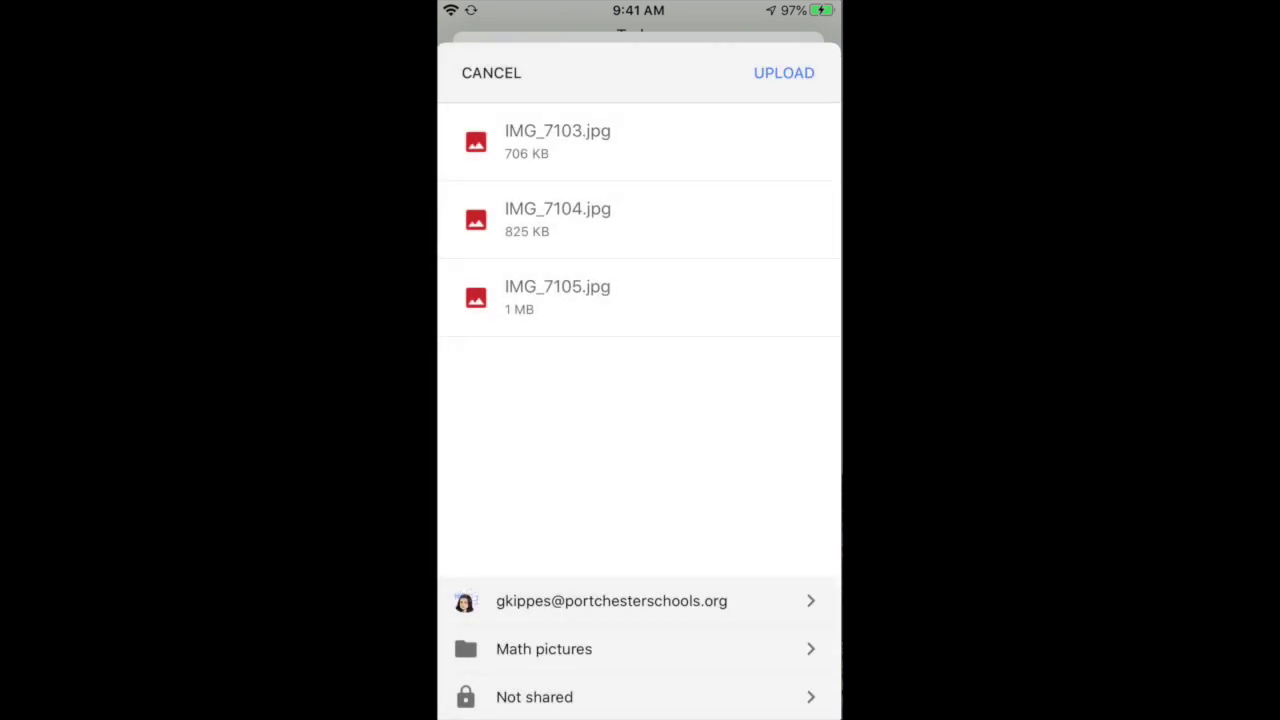
click(784, 73)
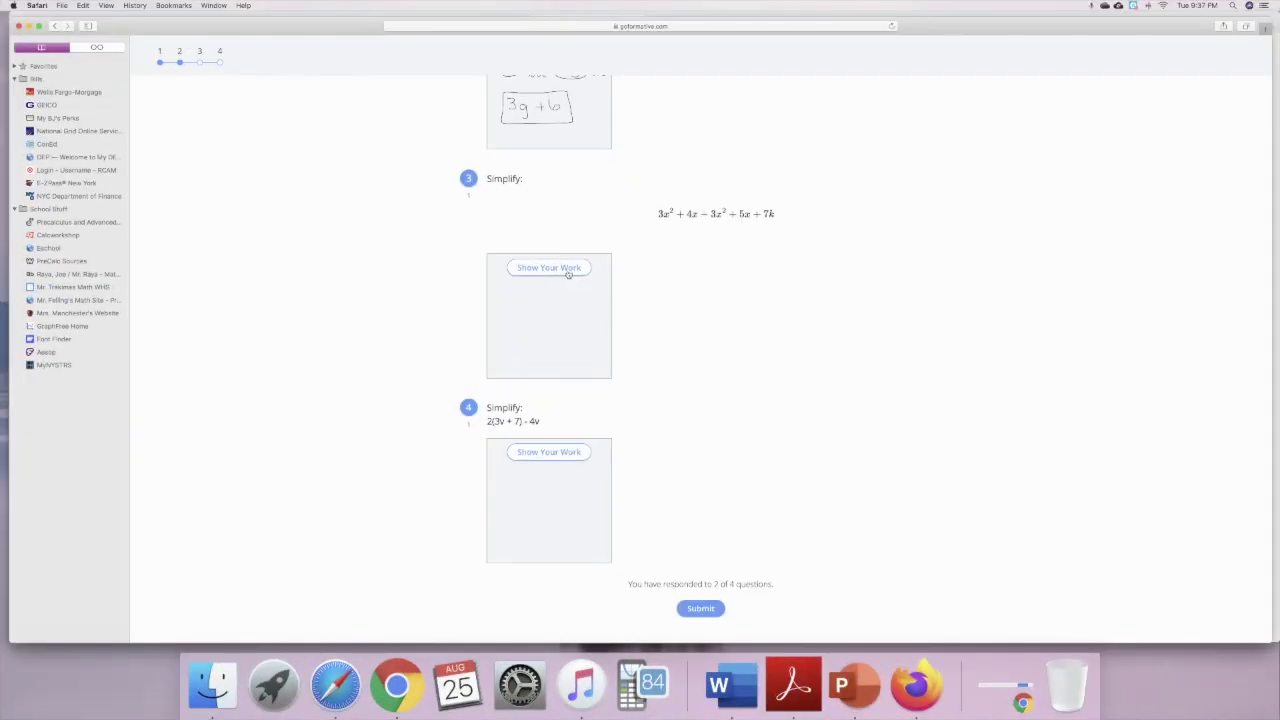
Add IMG_7088.jpg from the first listed account's Google Drive as the shown work for question 3 and save the response.
click(568, 271)
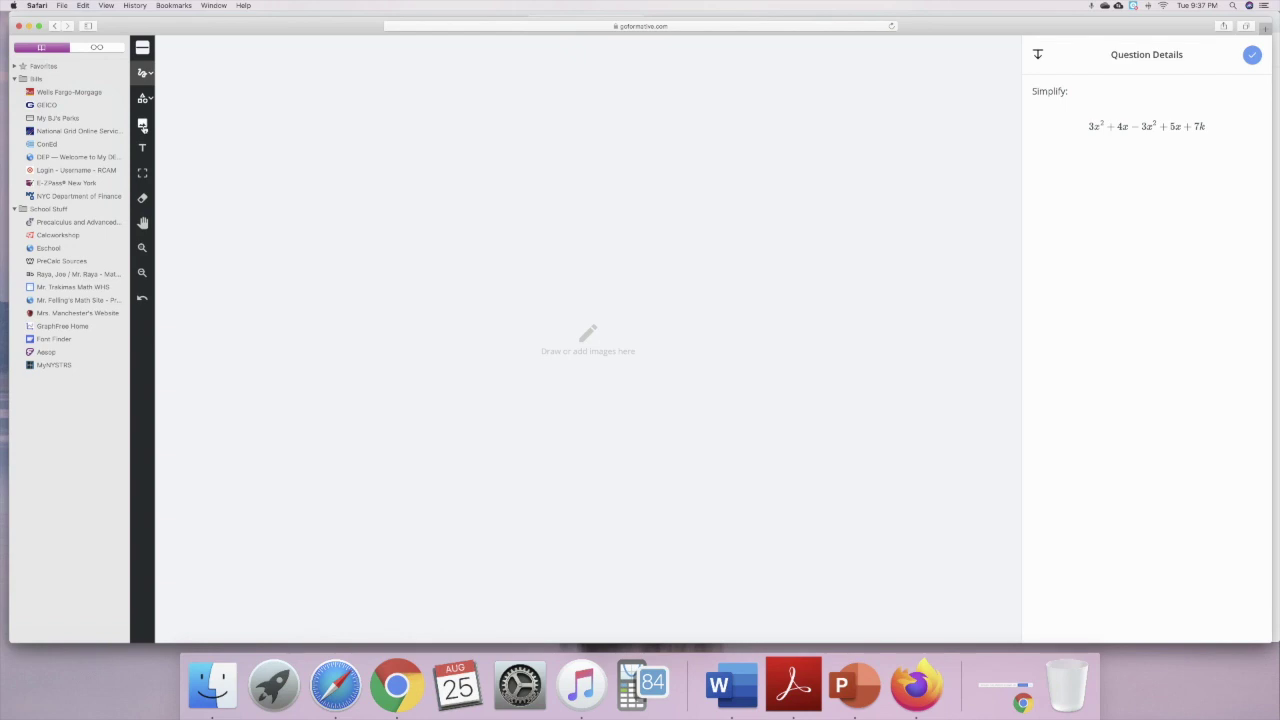
click(142, 125)
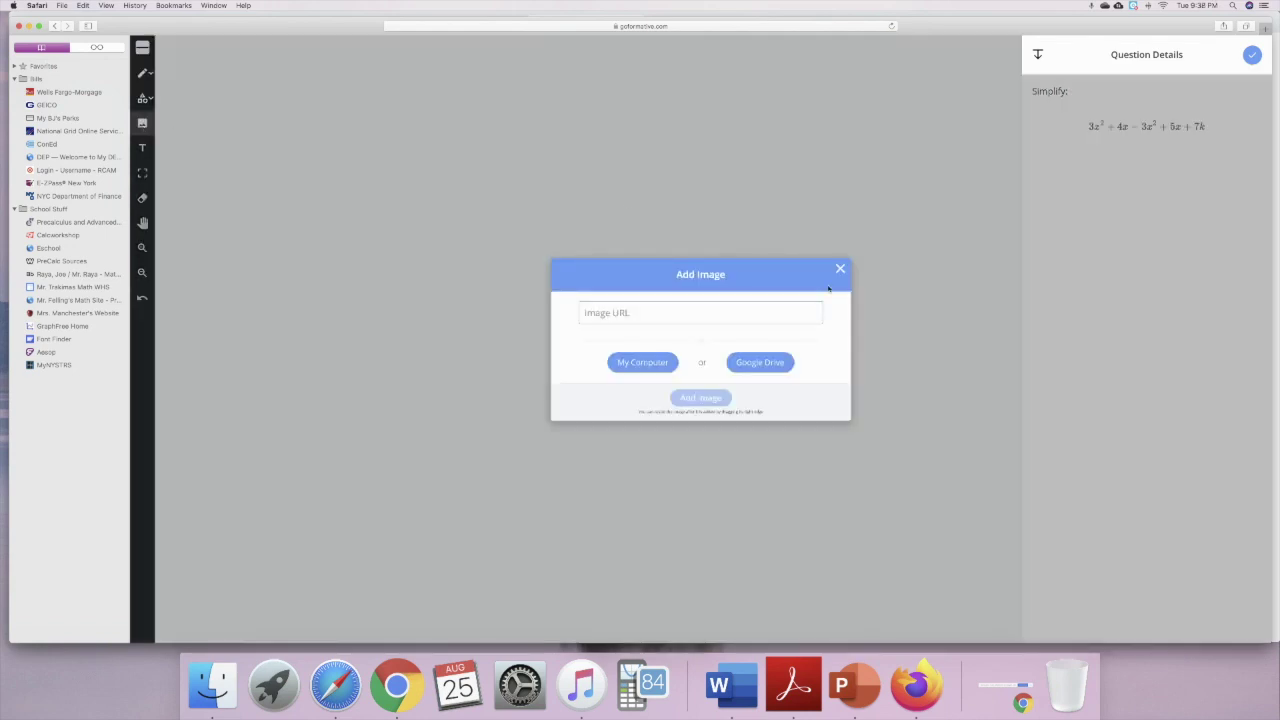
click(761, 363)
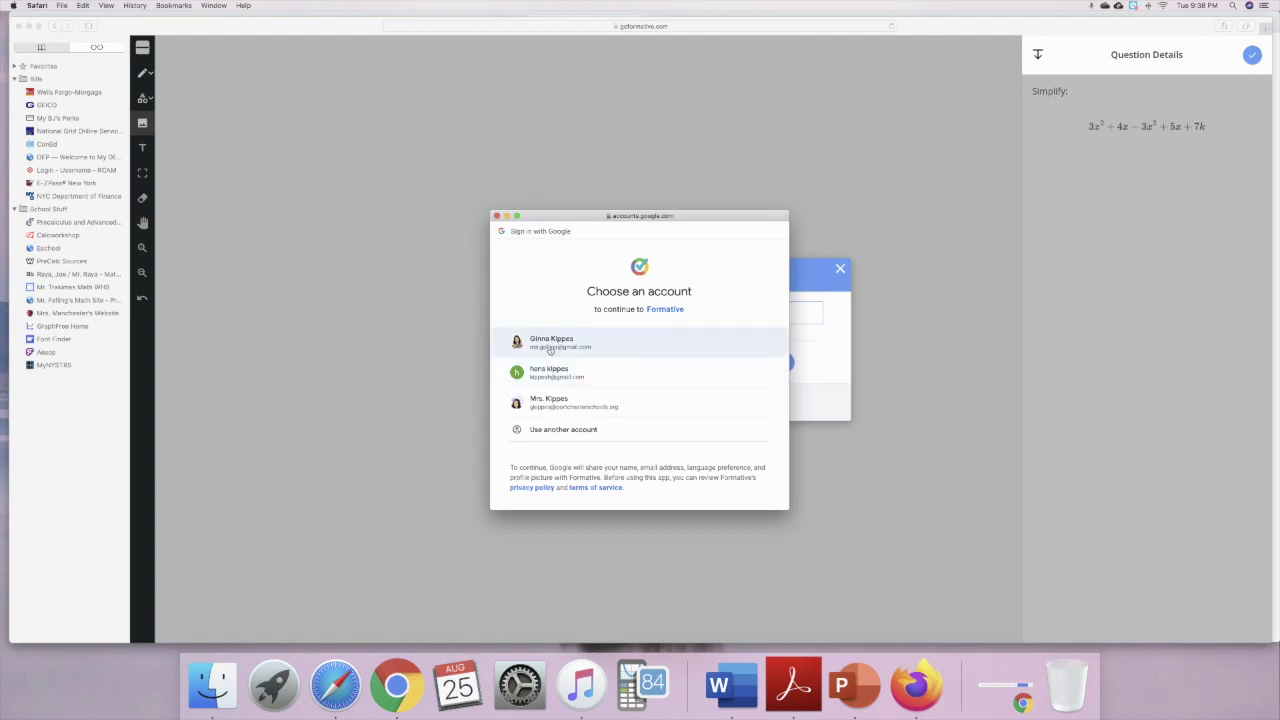
click(549, 350)
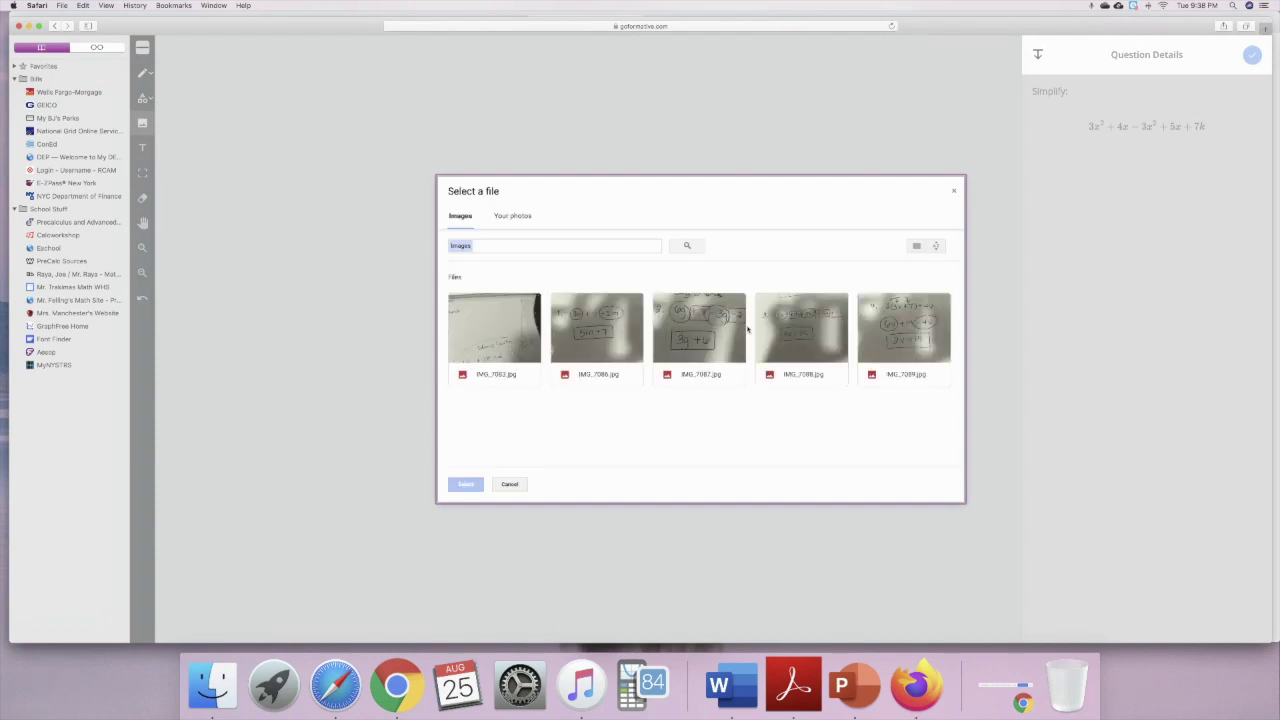
click(803, 335)
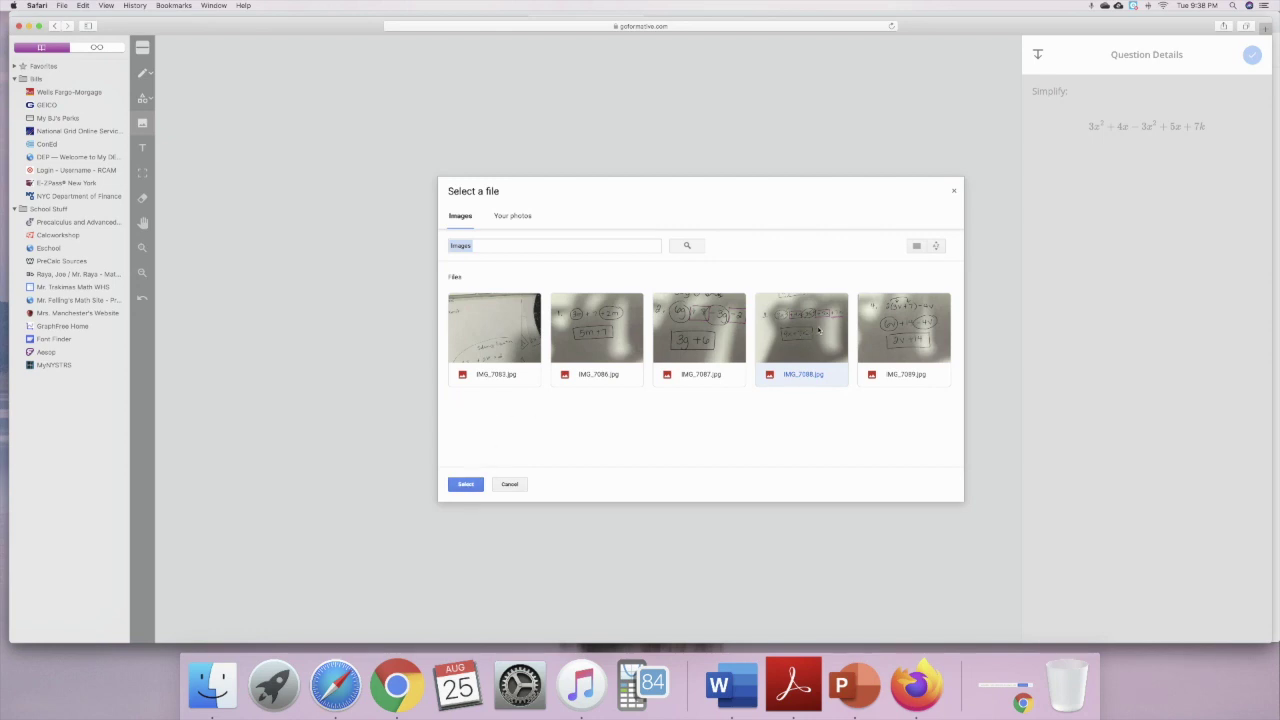
click(464, 485)
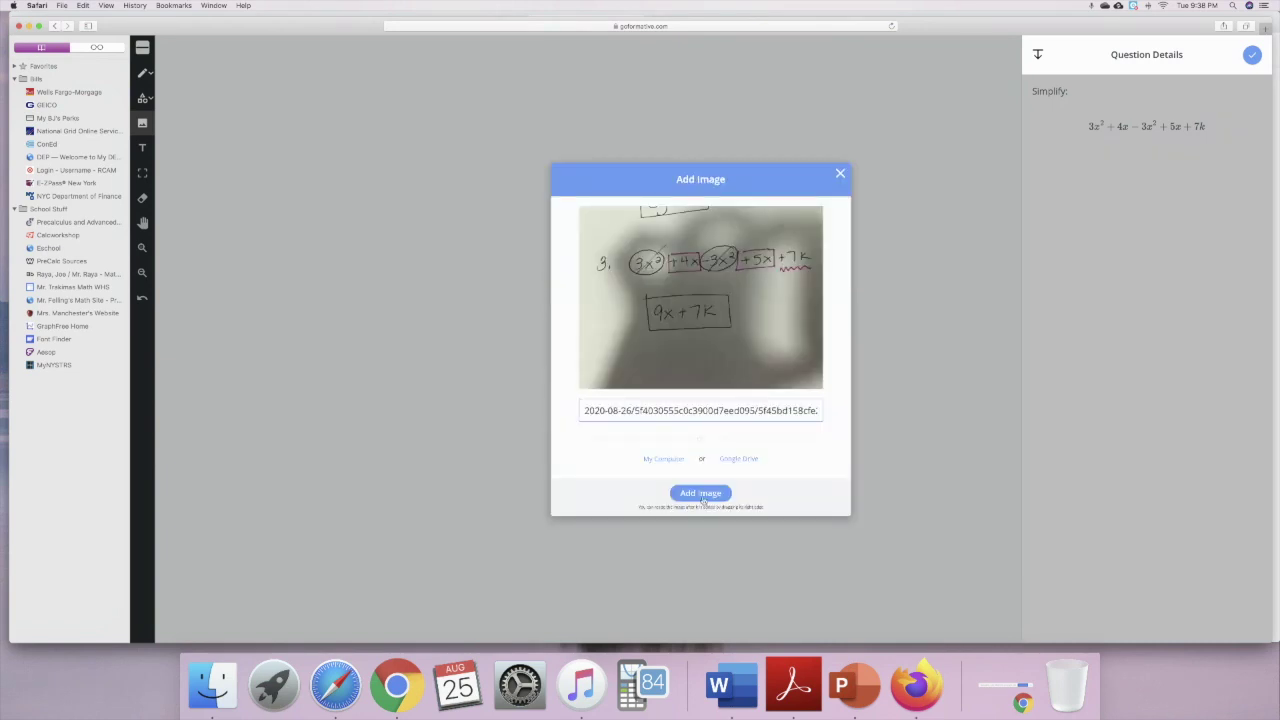
click(703, 495)
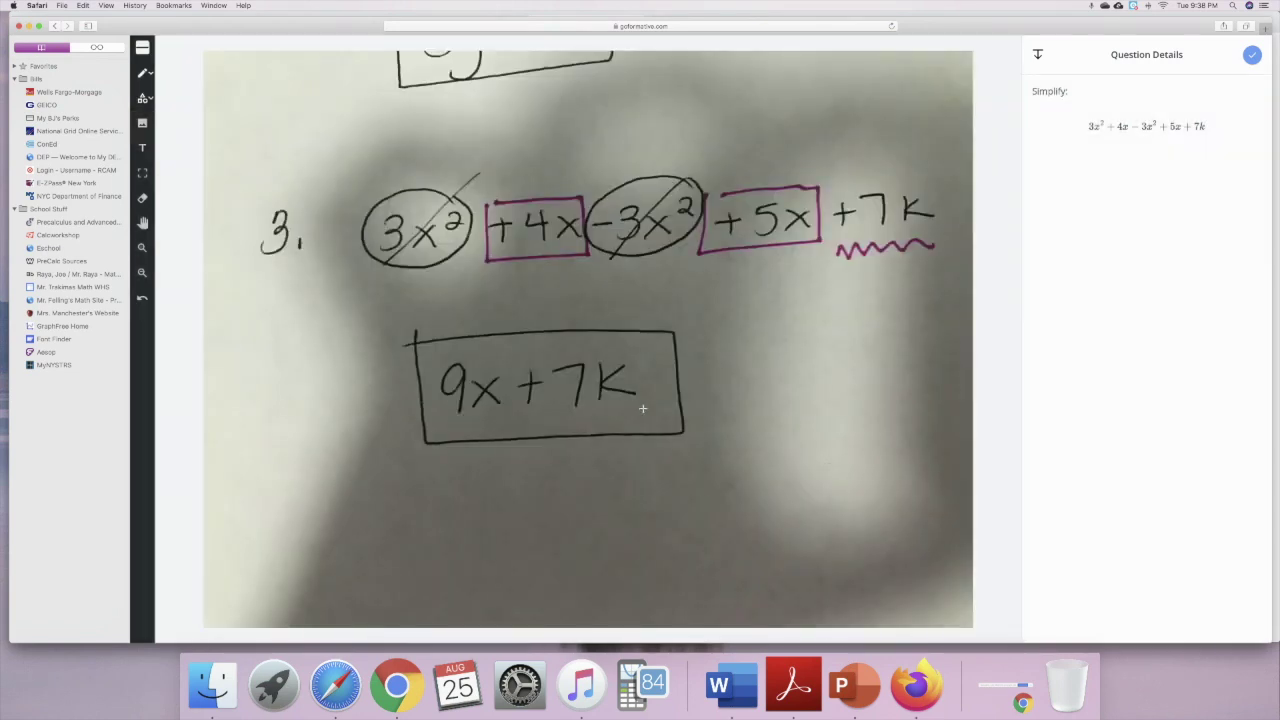
click(1253, 58)
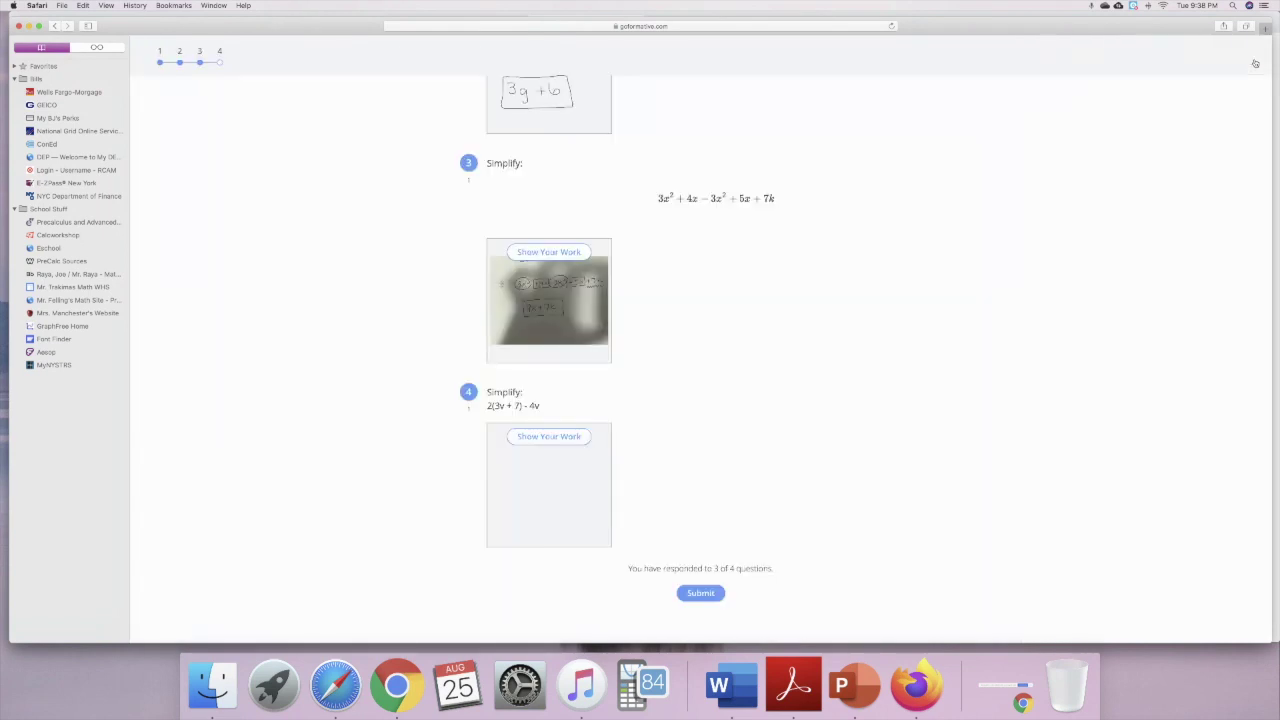
Add IMG_7089.jpg from the first listed account's Google Drive as the shown work for question 4 and save the response.
click(551, 438)
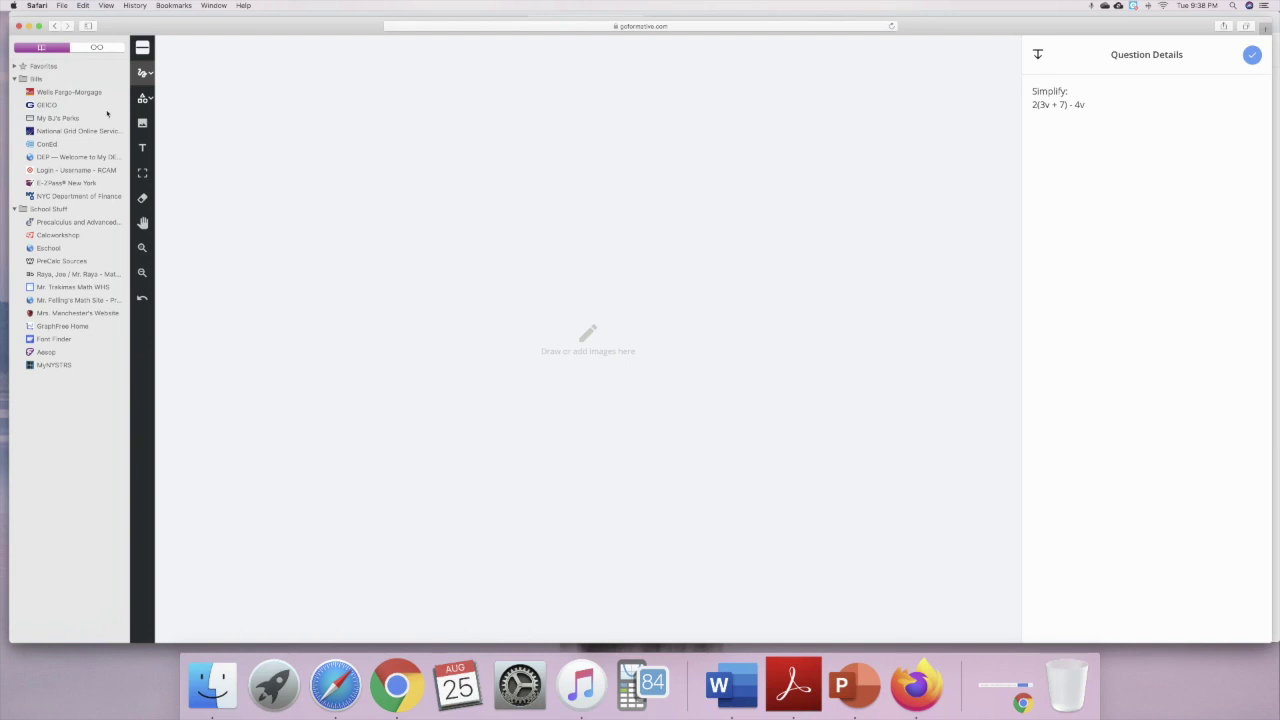
click(142, 125)
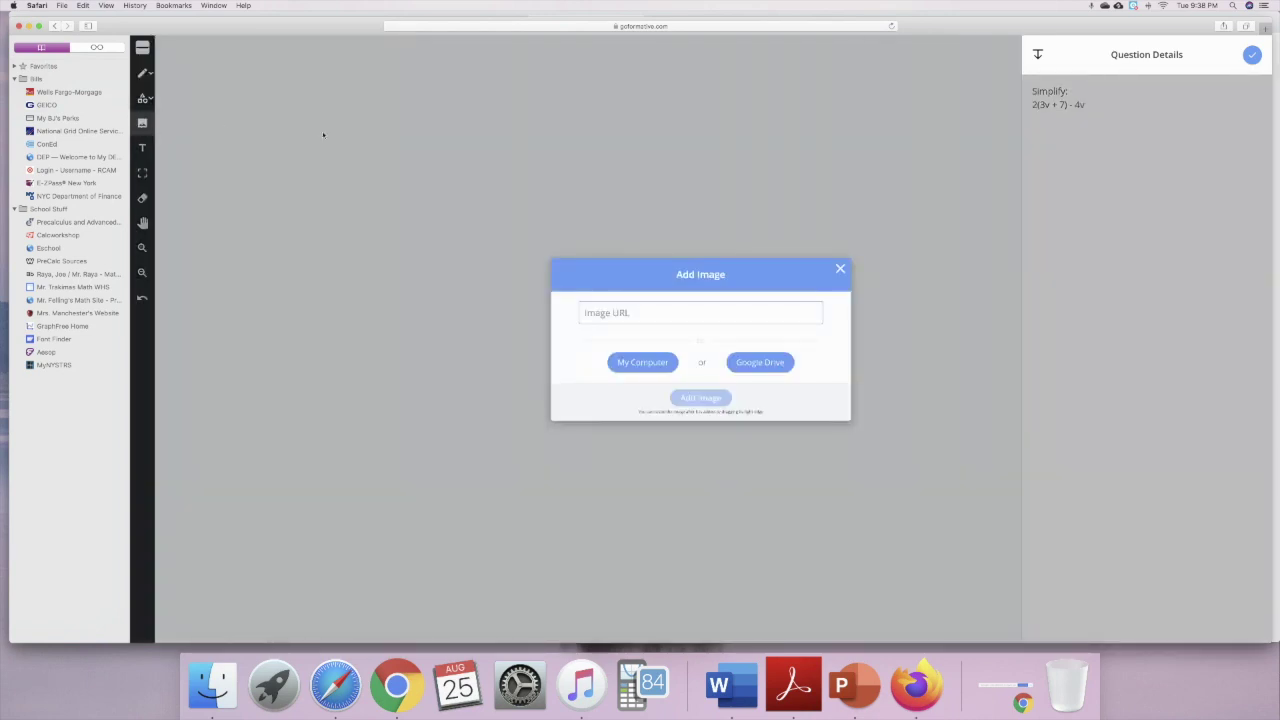
click(762, 363)
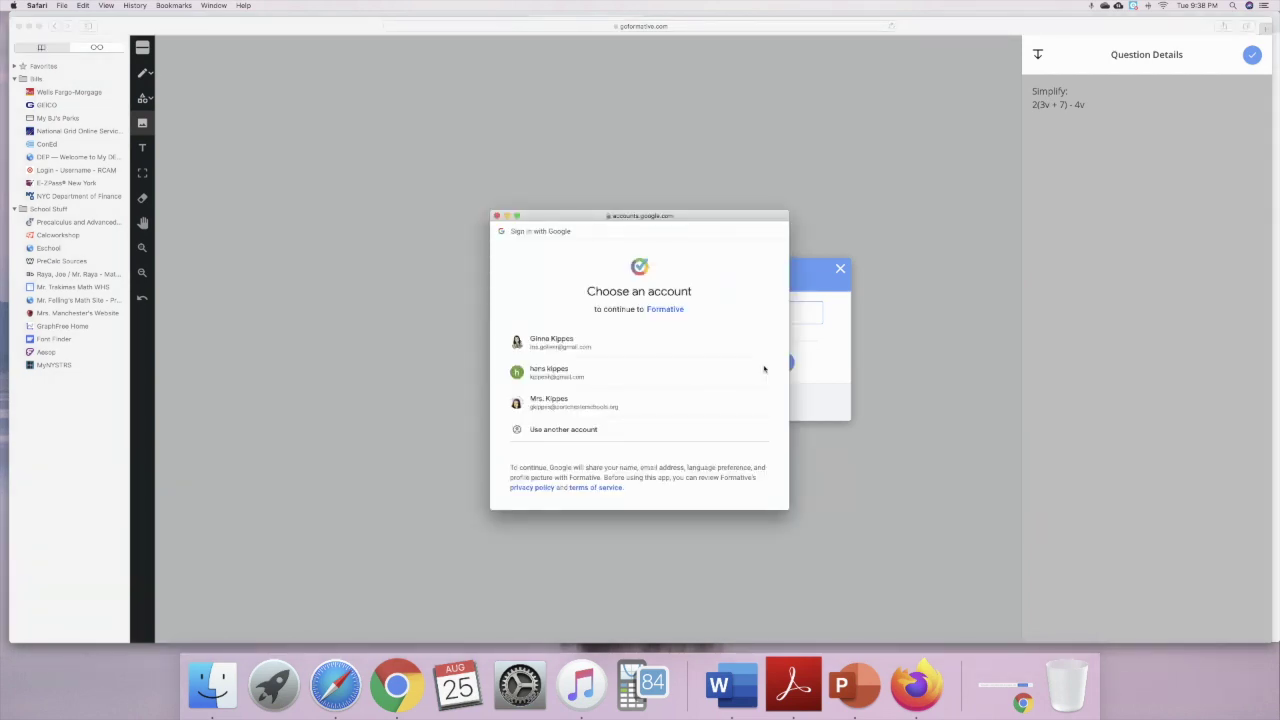
click(585, 346)
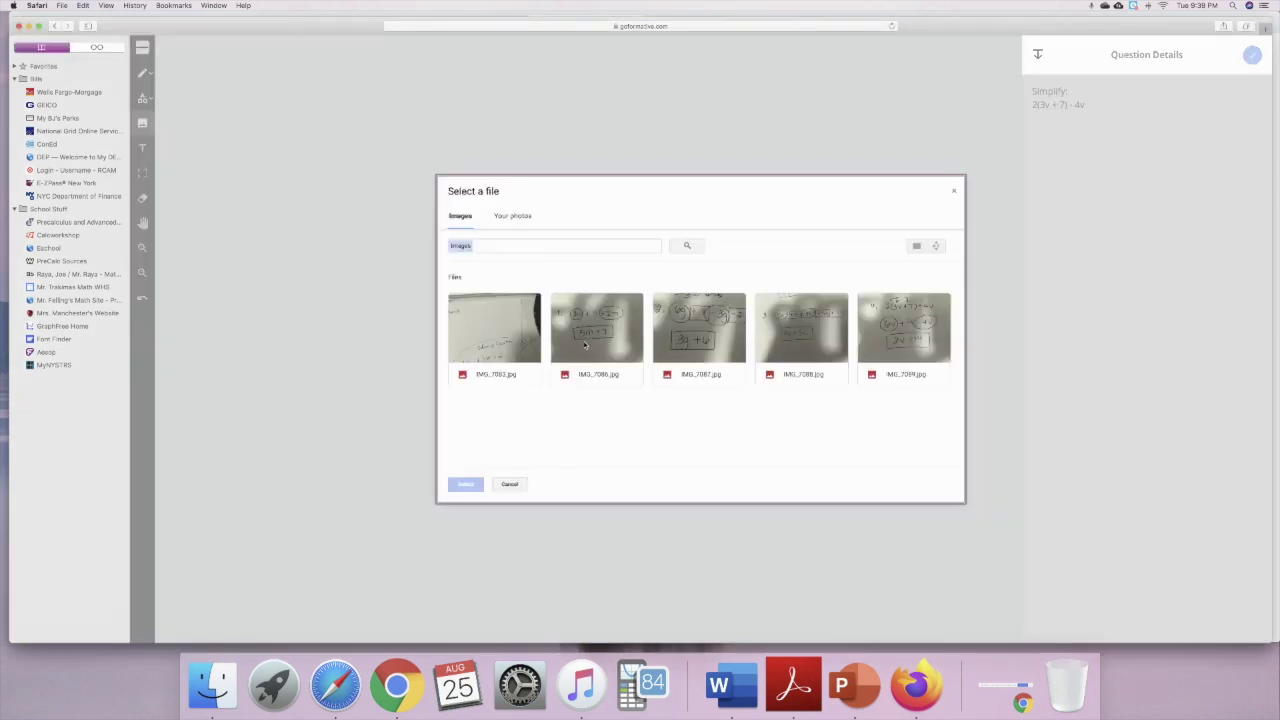
click(871, 323)
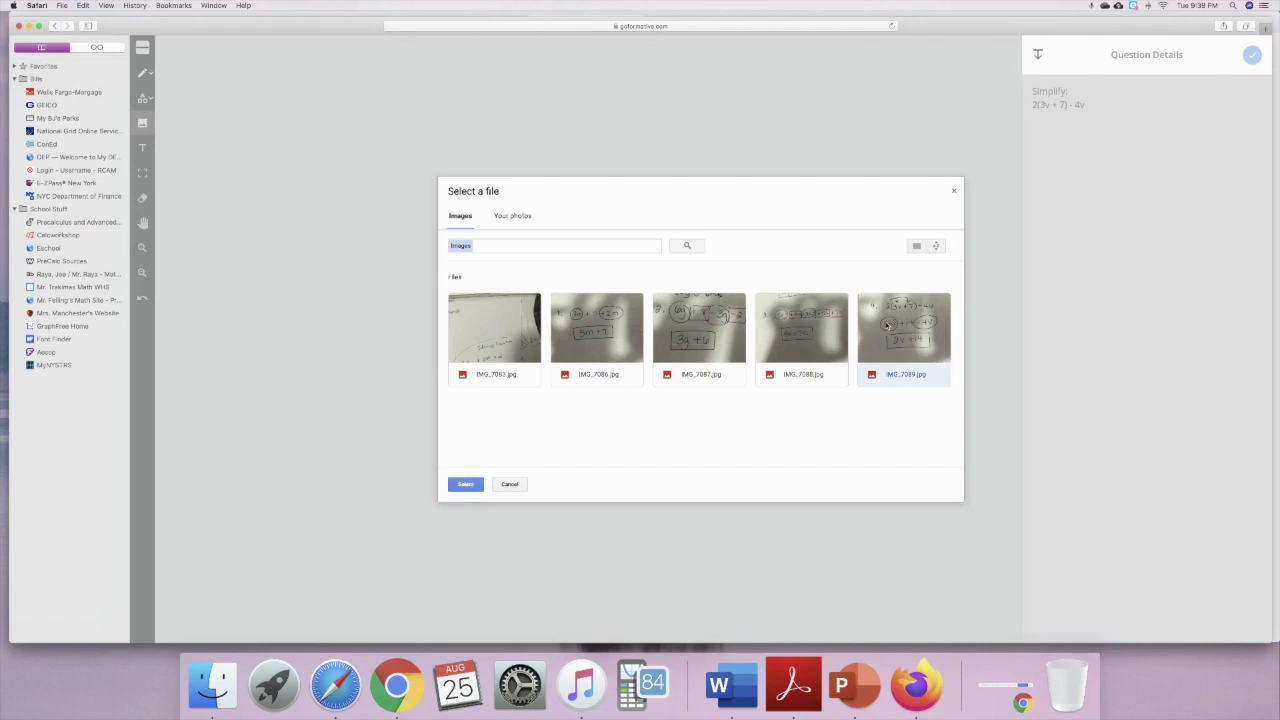
click(465, 484)
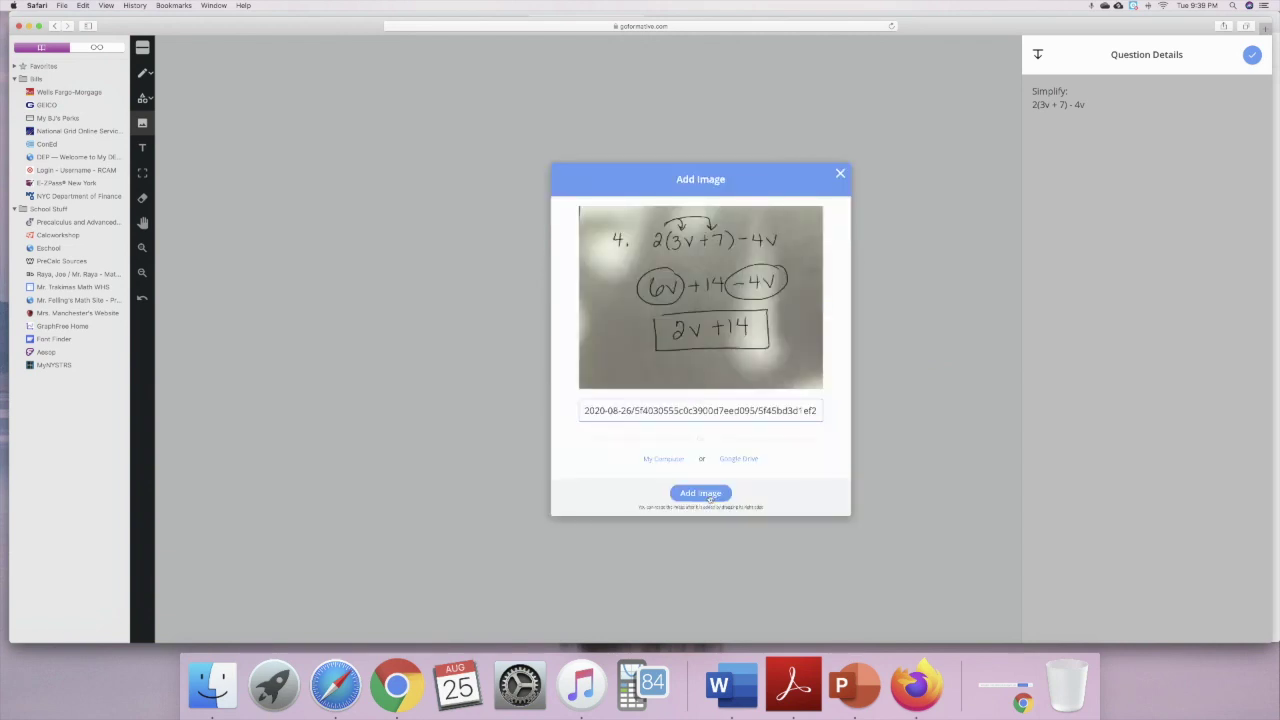
click(709, 499)
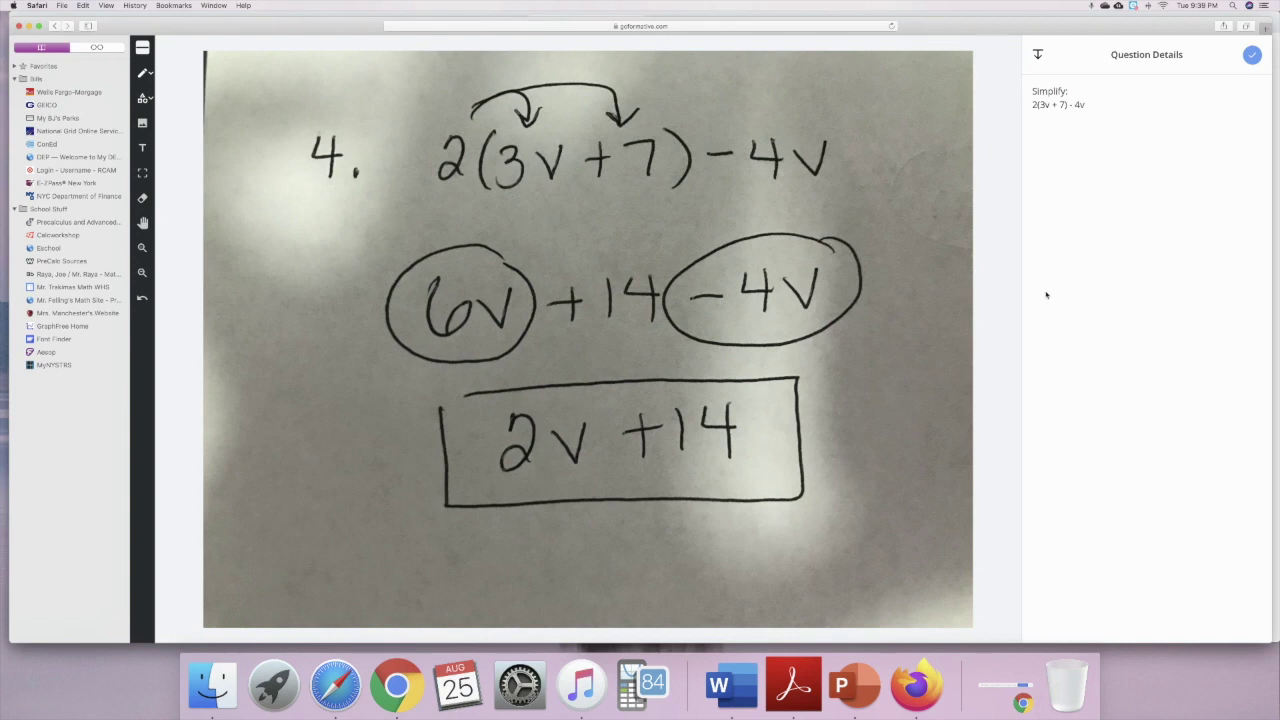
click(1252, 56)
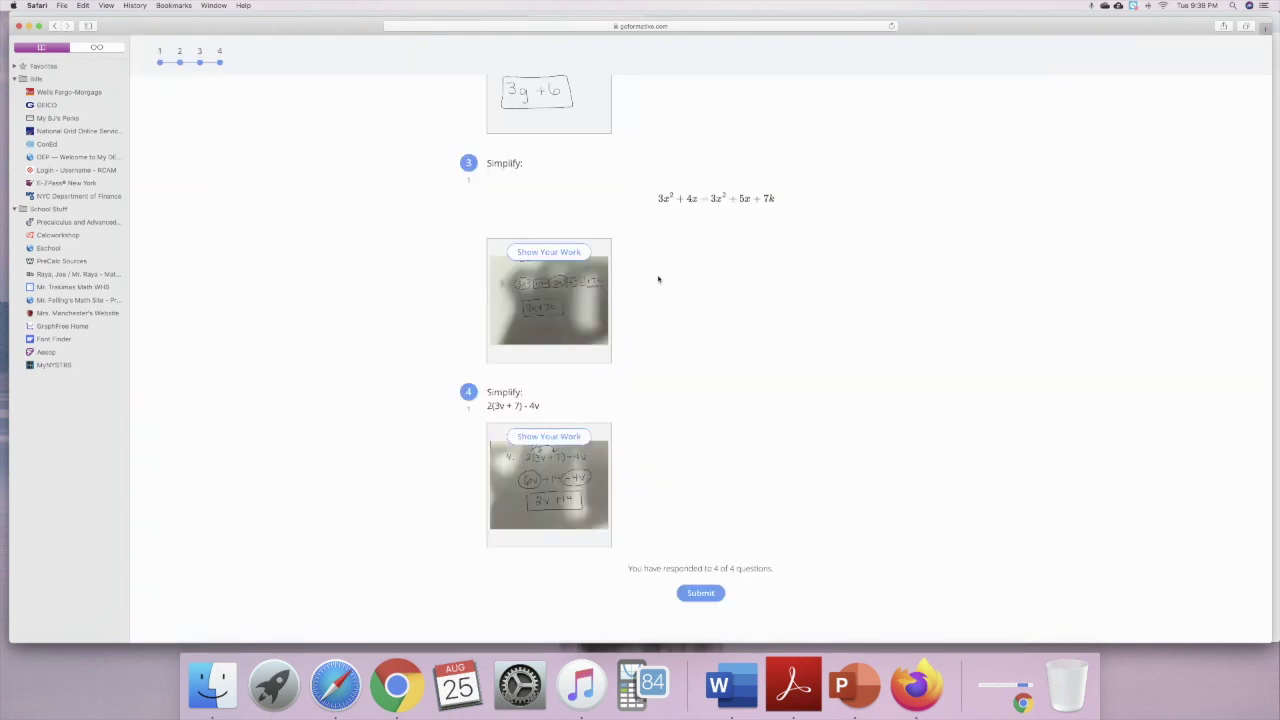
scroll(660, 277, up, 10)
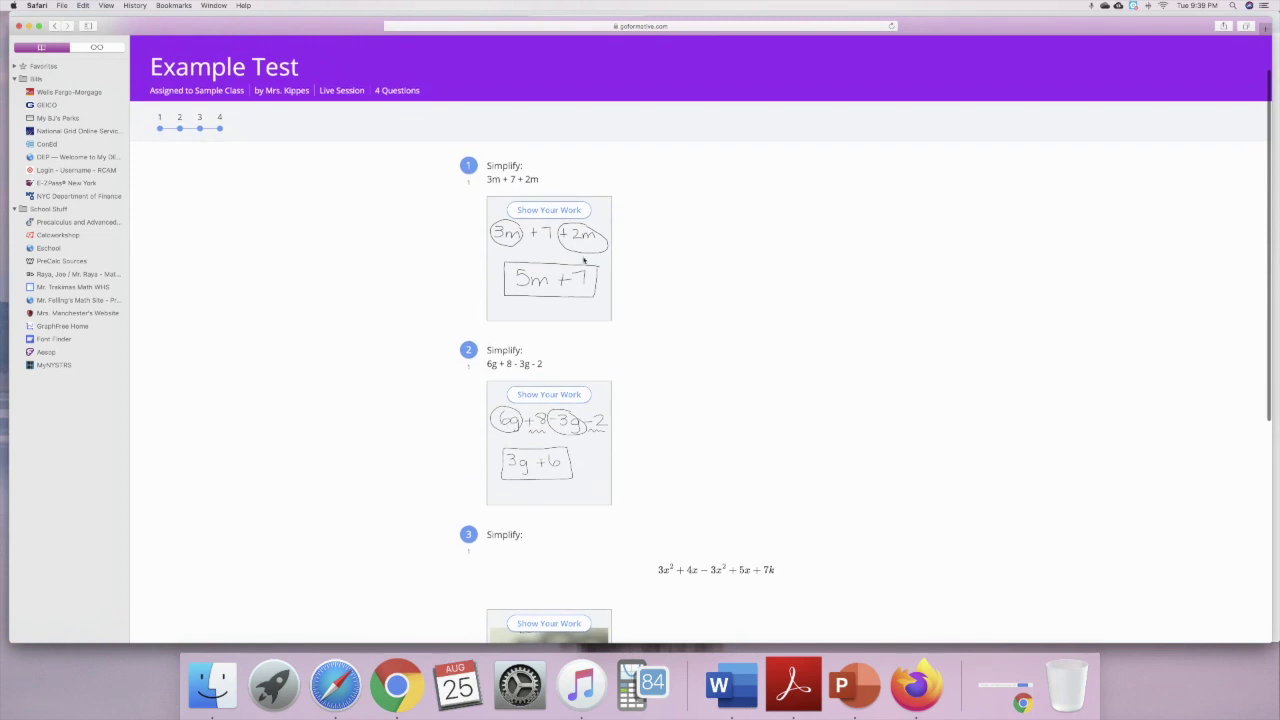
scroll(618, 430, down, 5)
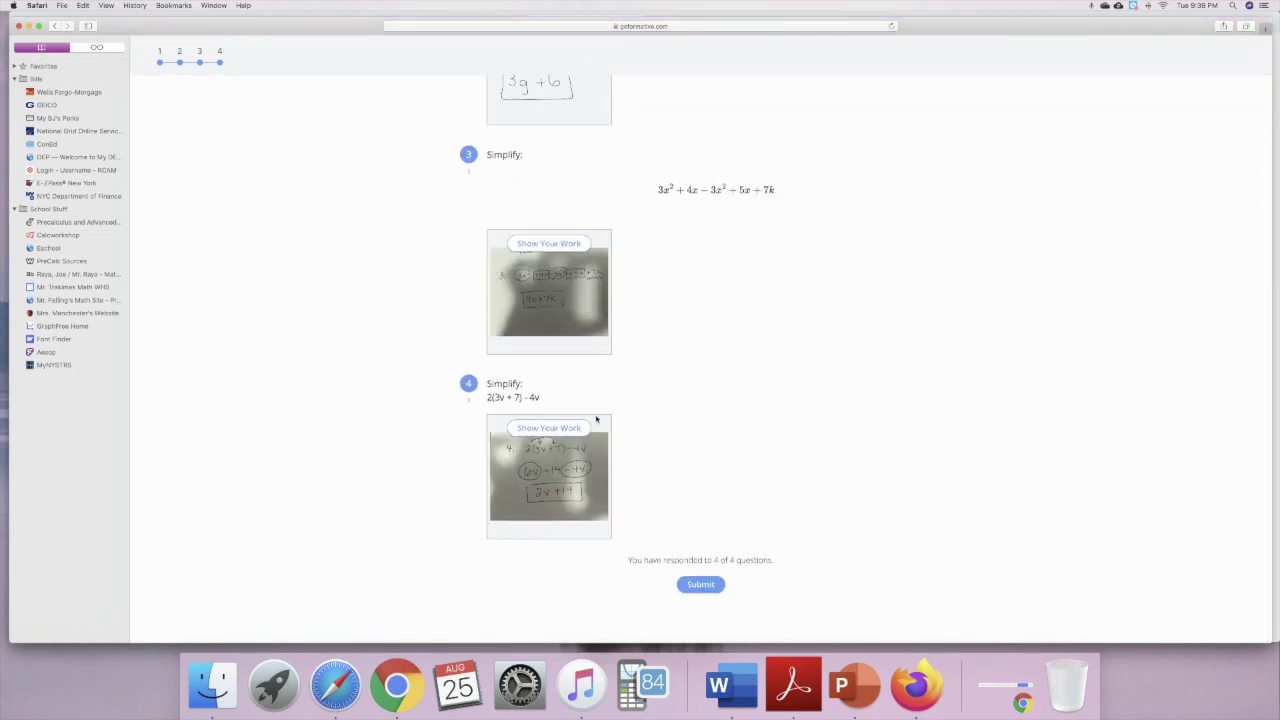
scroll(596, 418, up, 10)
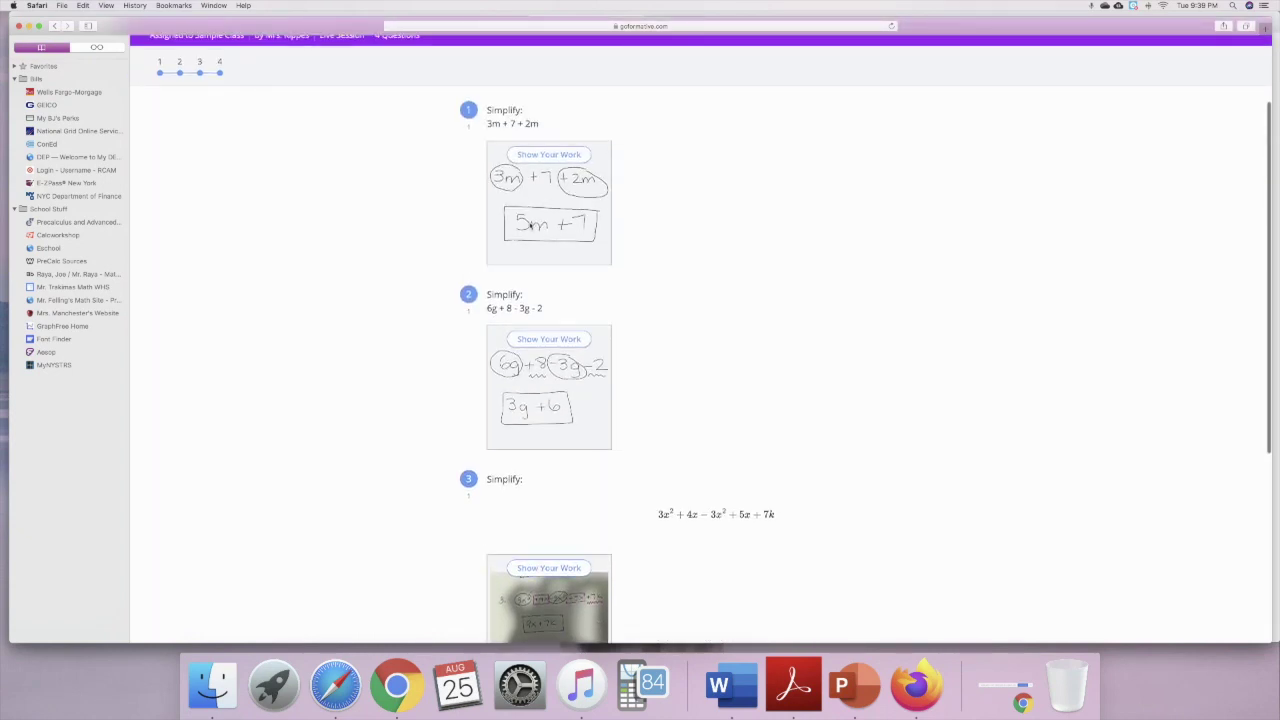
Submit the responses to all four questions of the Example Test and exit the assignment.
scroll(712, 405, down, 6)
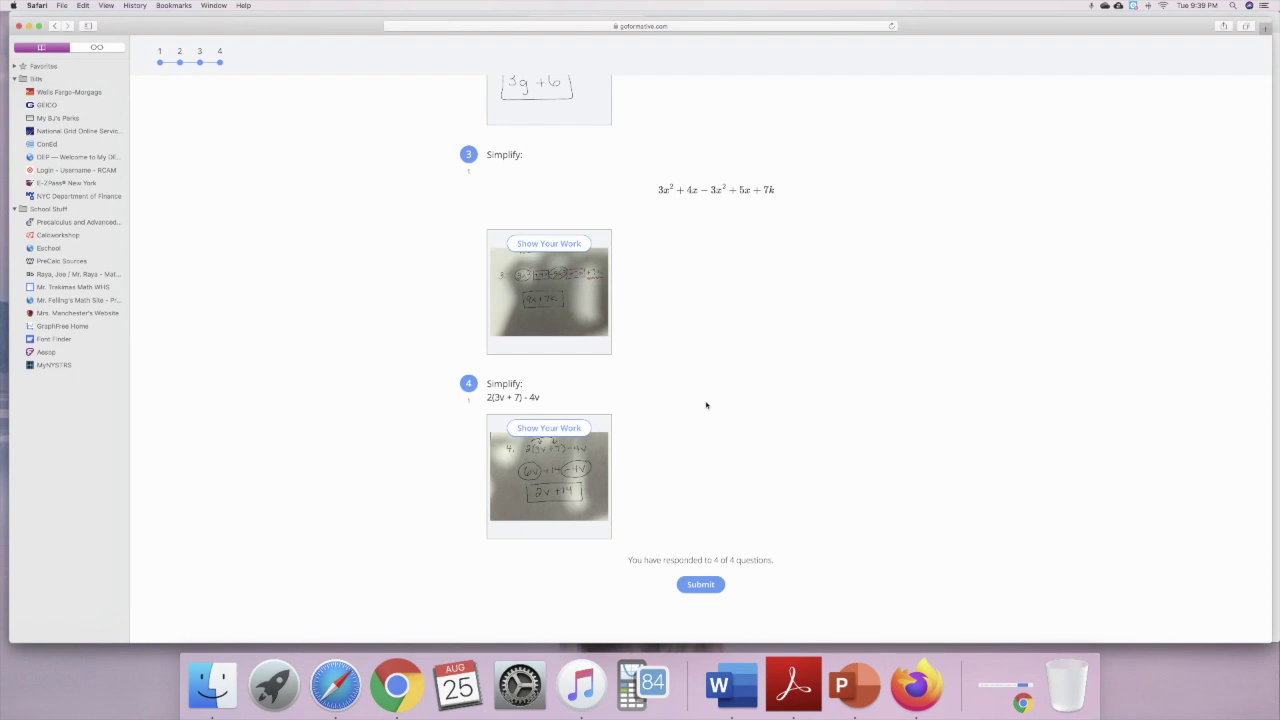
scroll(706, 405, down, 1)
click(705, 588)
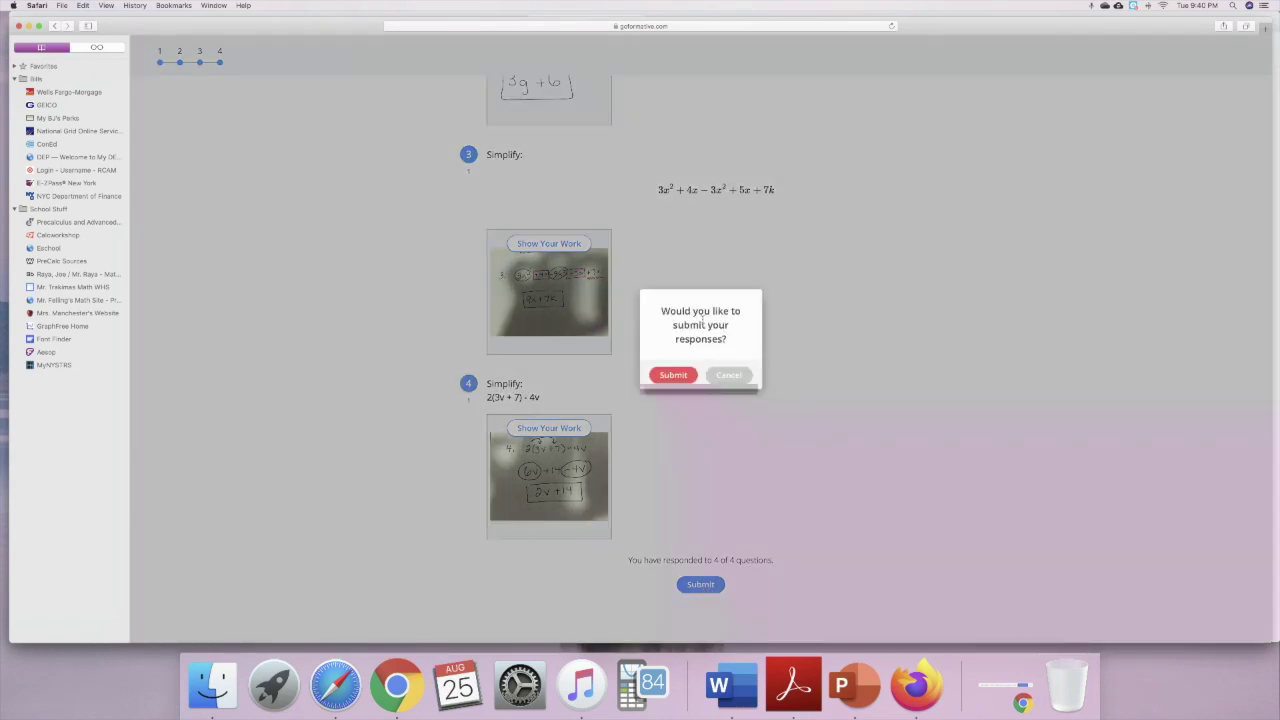
click(676, 376)
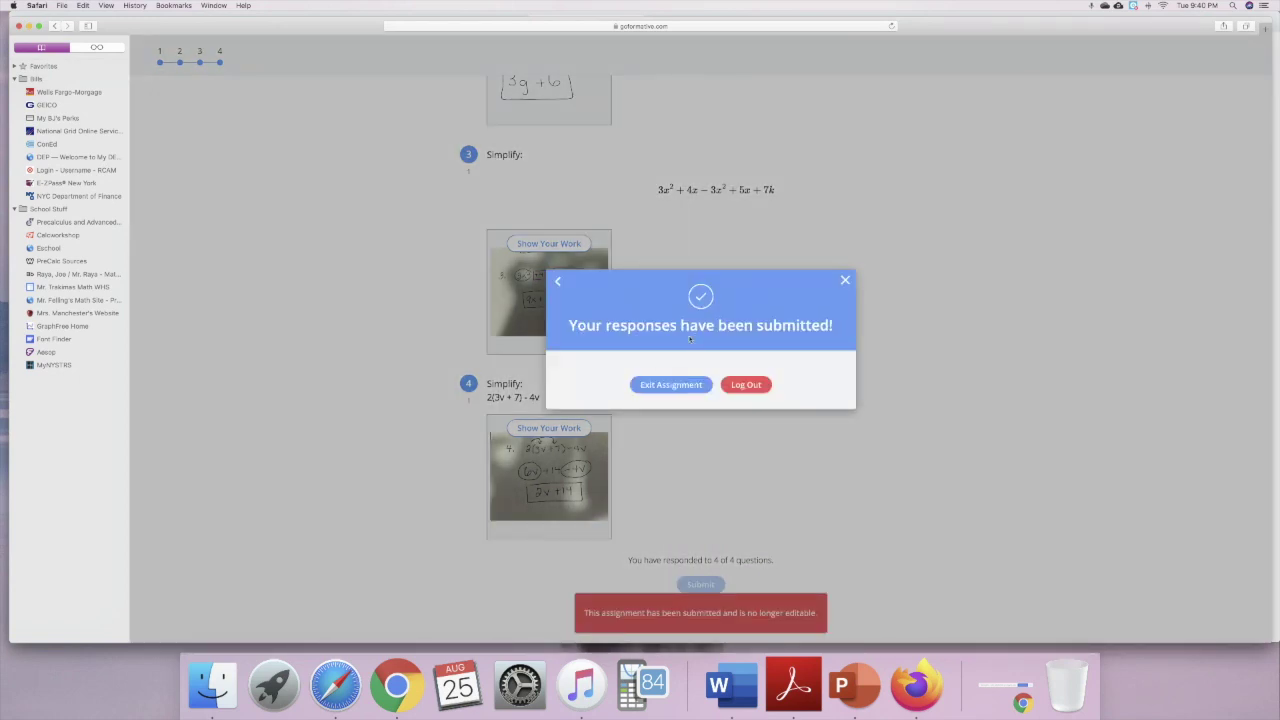
click(669, 386)
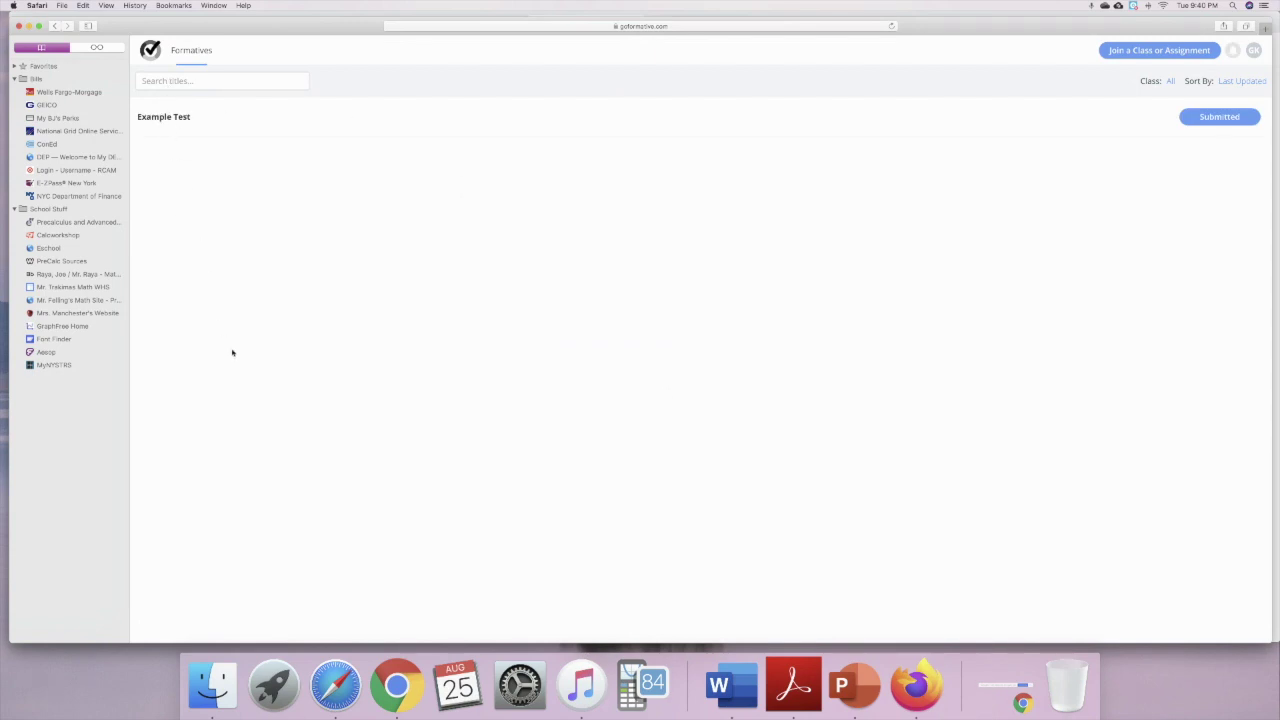
Reopen the submitted Example Test and review its answers, viewing the shown work for question 1 in full.
click(1226, 119)
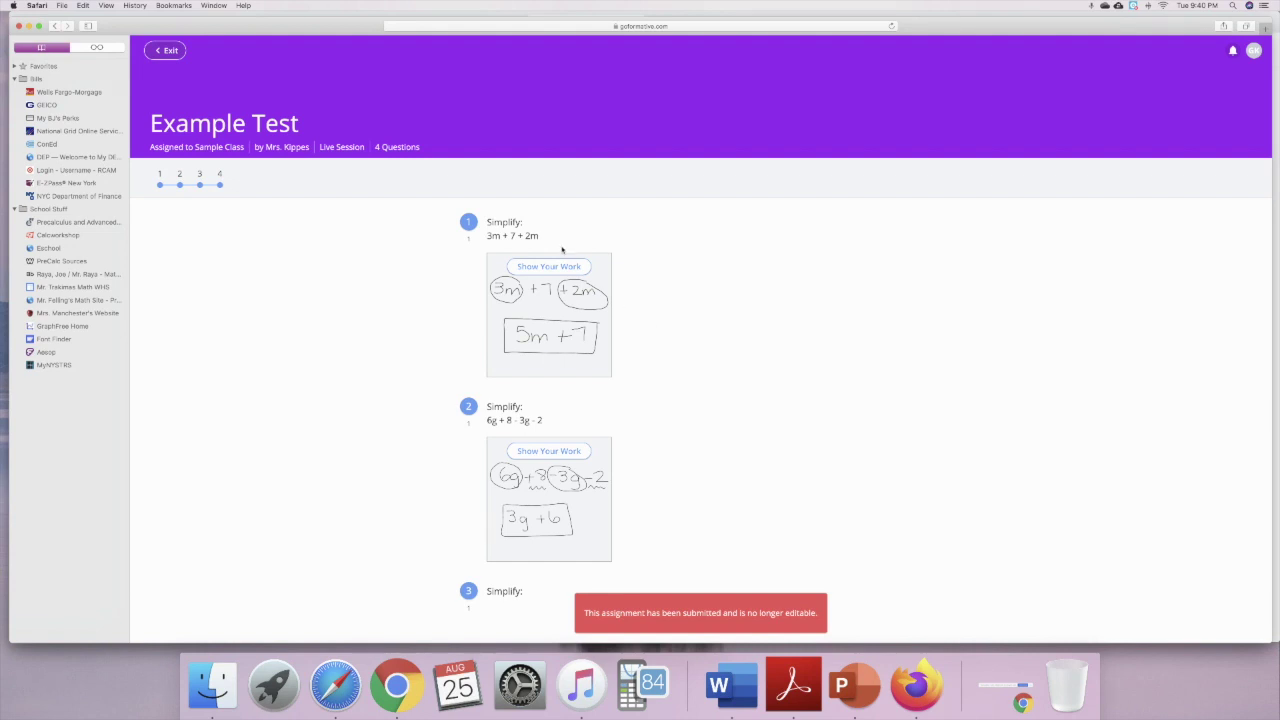
click(536, 273)
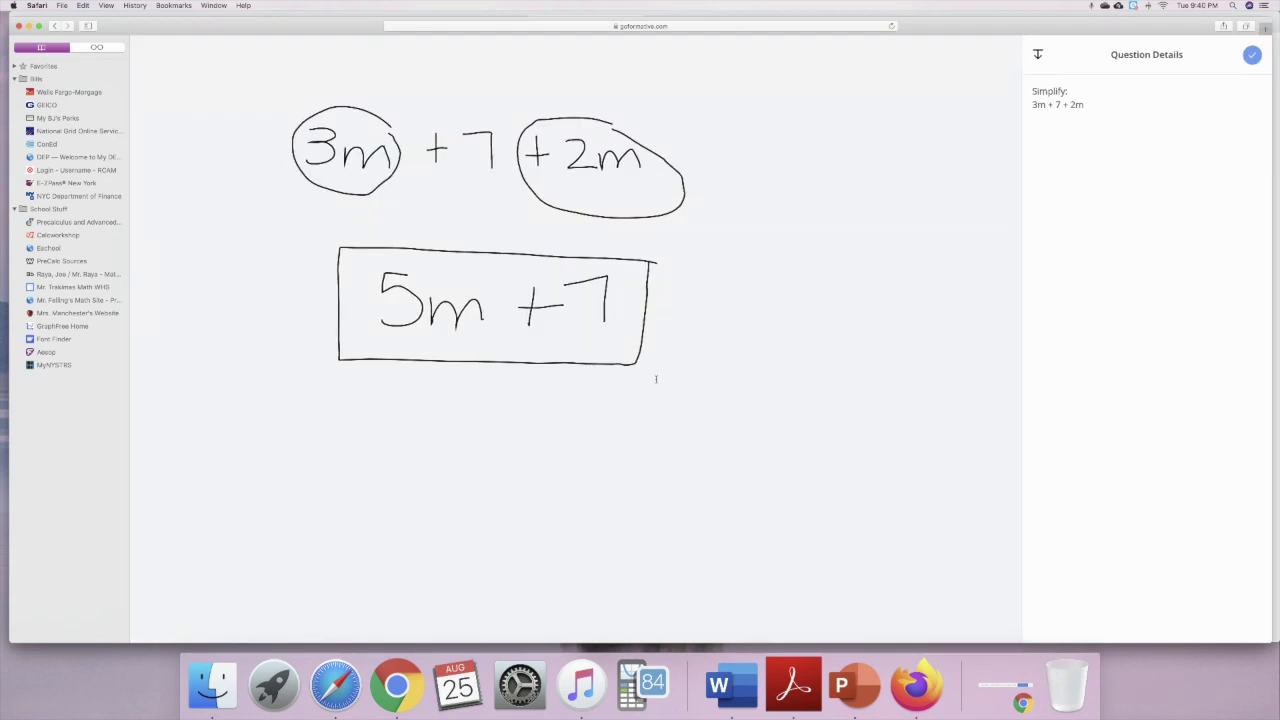
click(1251, 57)
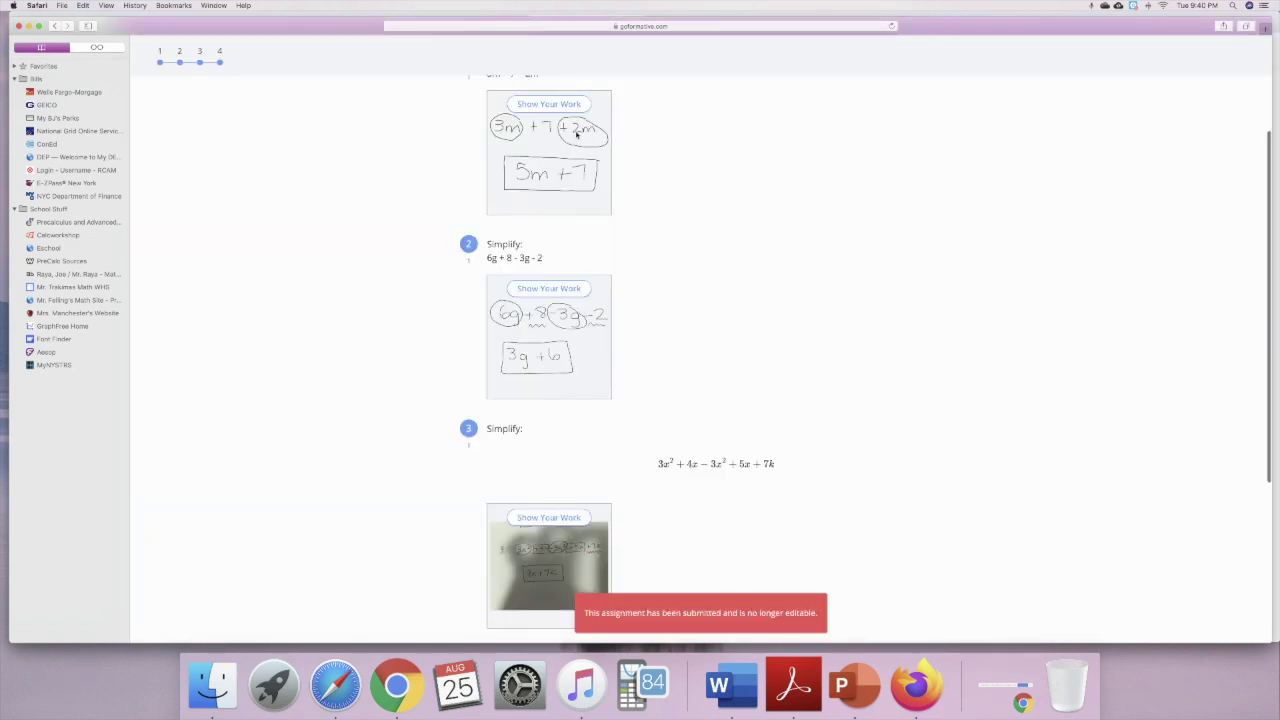
scroll(576, 134, up, 2)
scroll(556, 327, down, 1)
scroll(556, 327, up, 2)
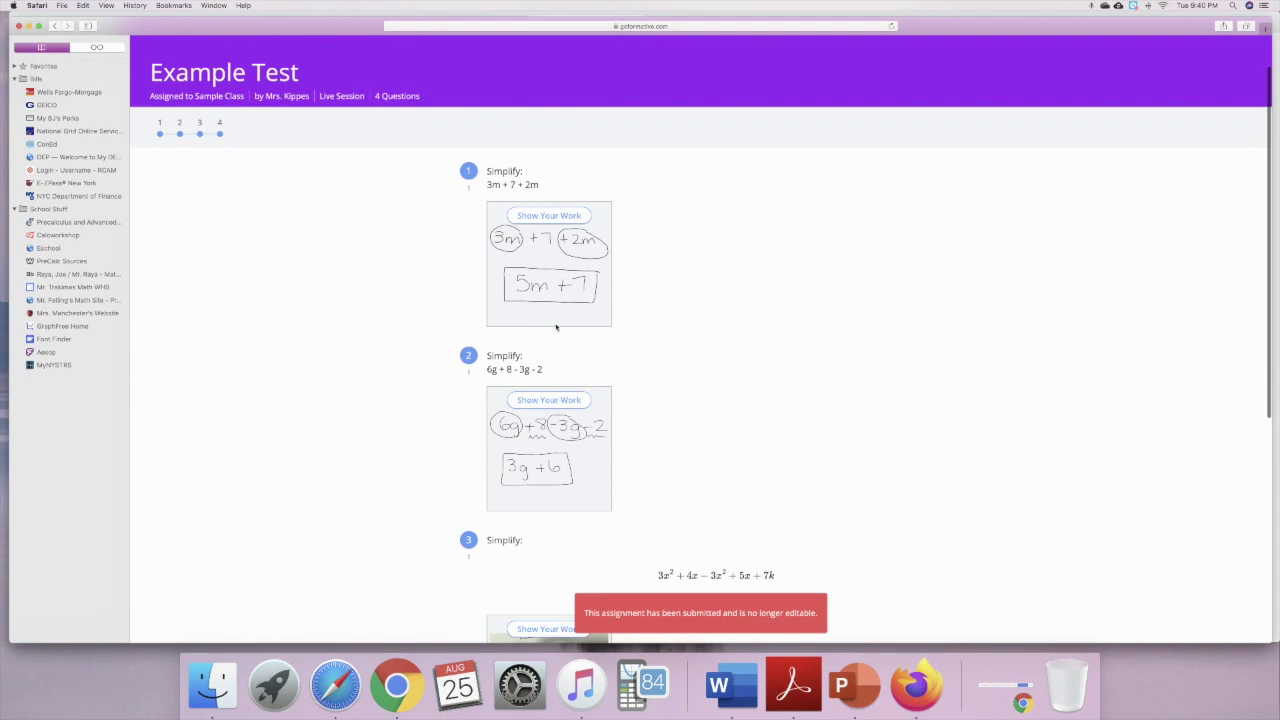
scroll(556, 327, down, 5)
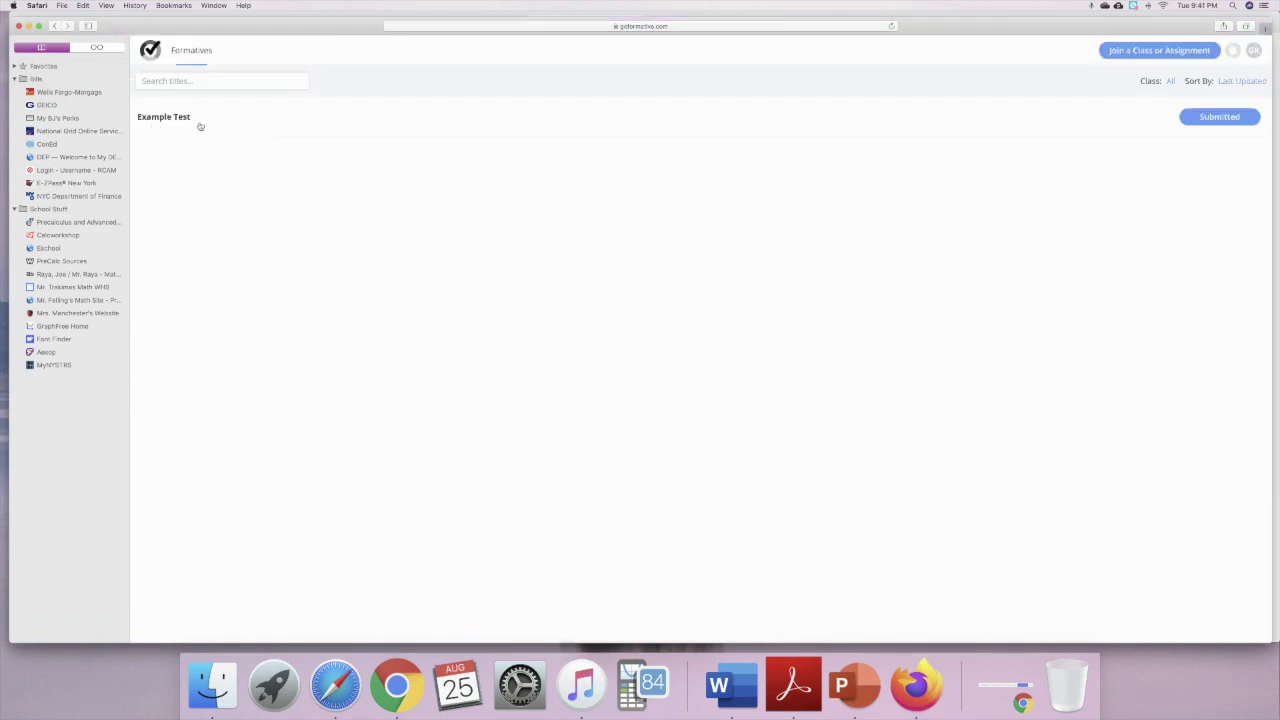